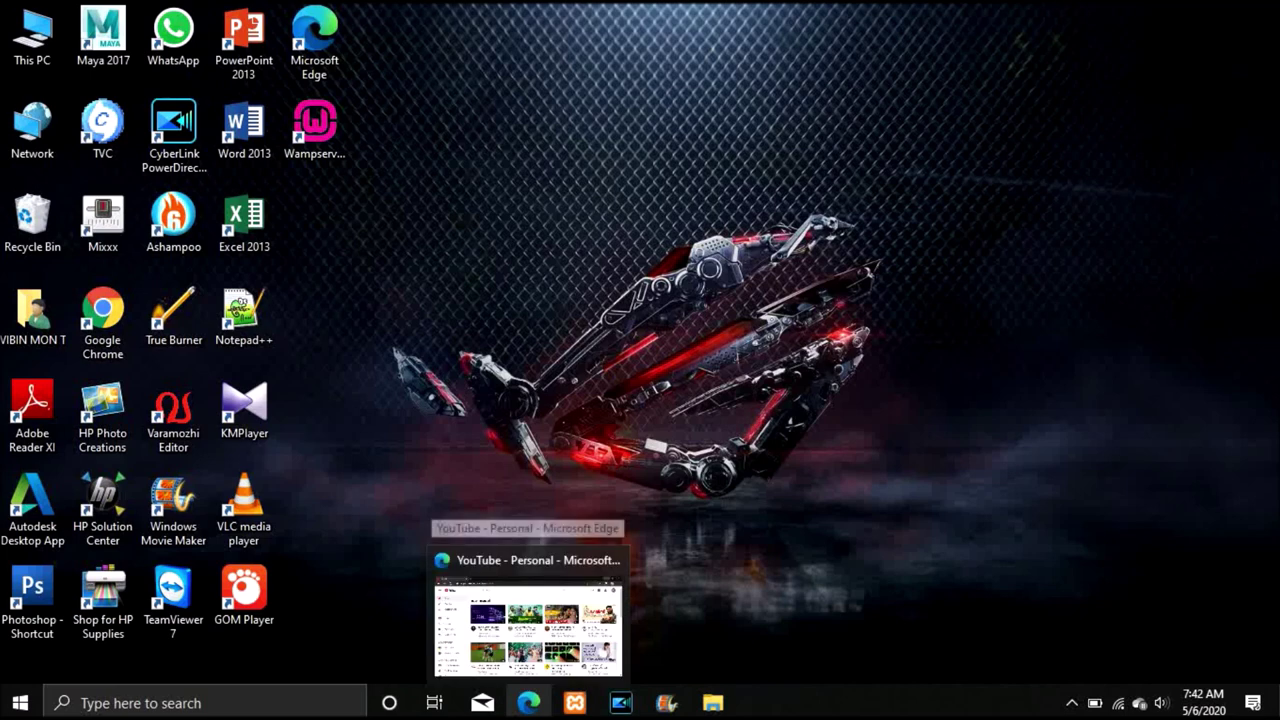
# - Bring up the open YouTube window and start creating a channel that uses a custom name
pyautogui.moveTo(586, 598)
pyautogui.click(566, 575)
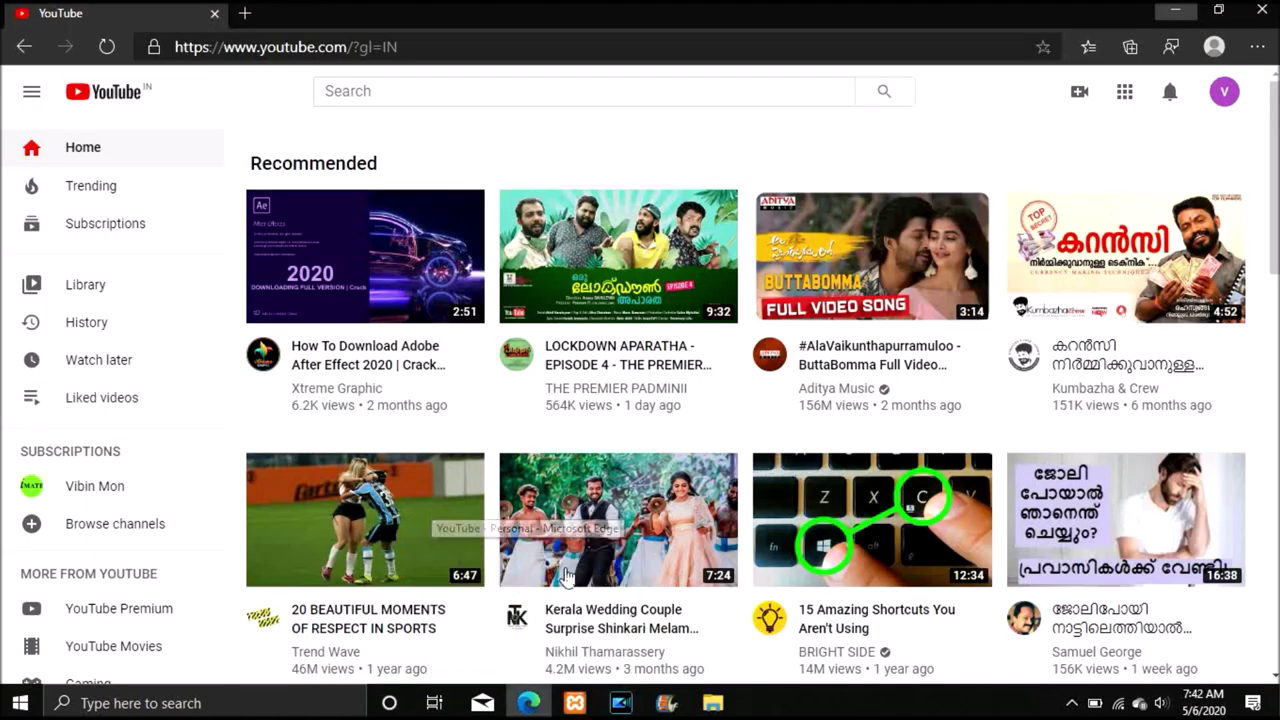
pyautogui.moveTo(720, 212)
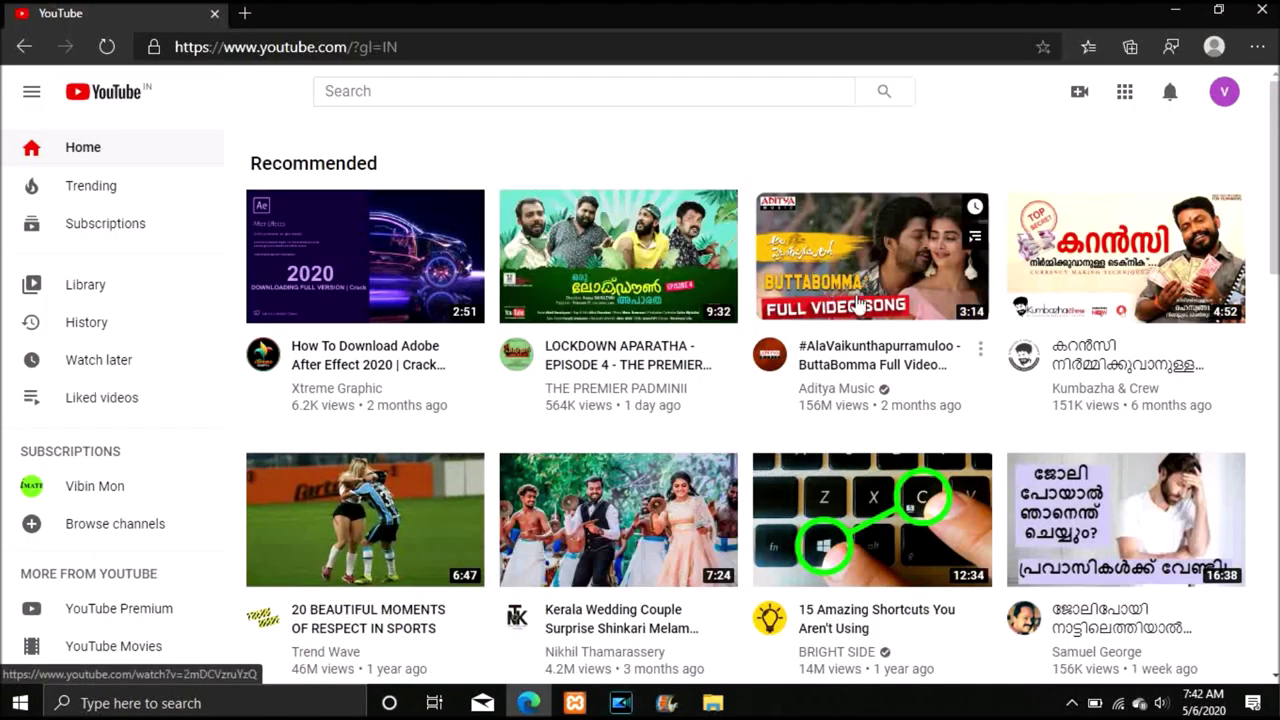
pyautogui.moveTo(886, 305)
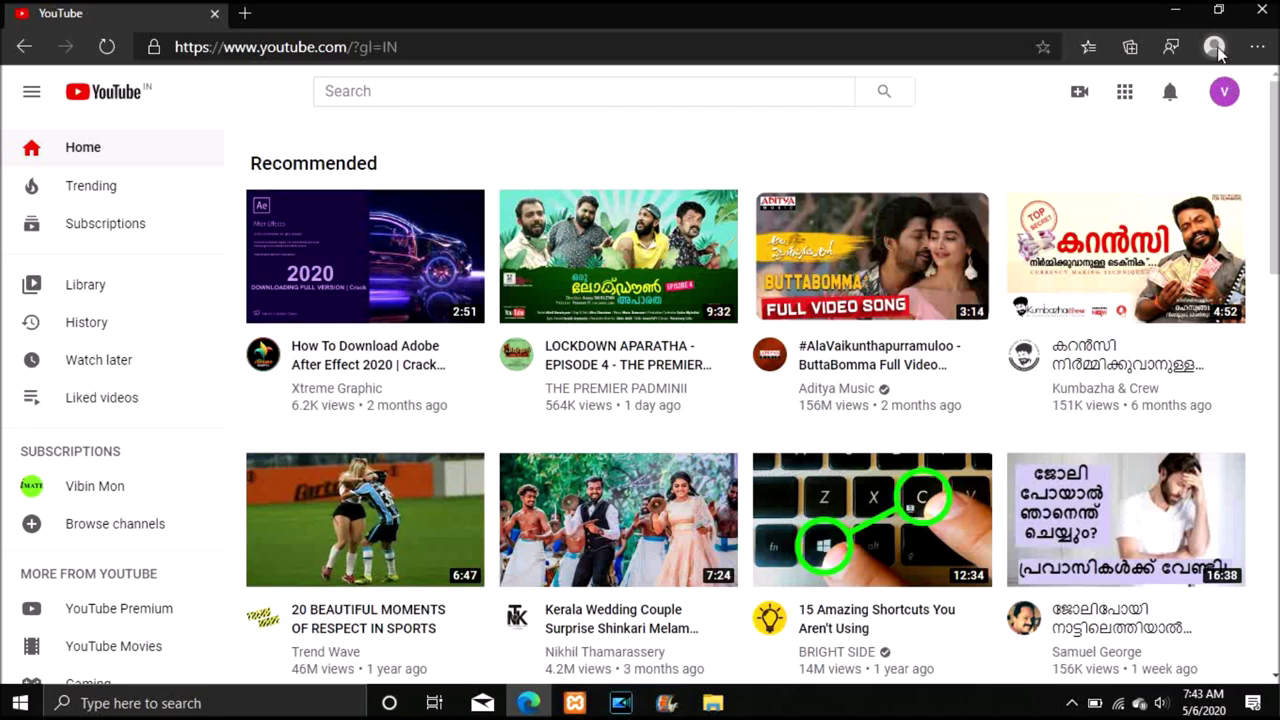
pyautogui.click(1224, 104)
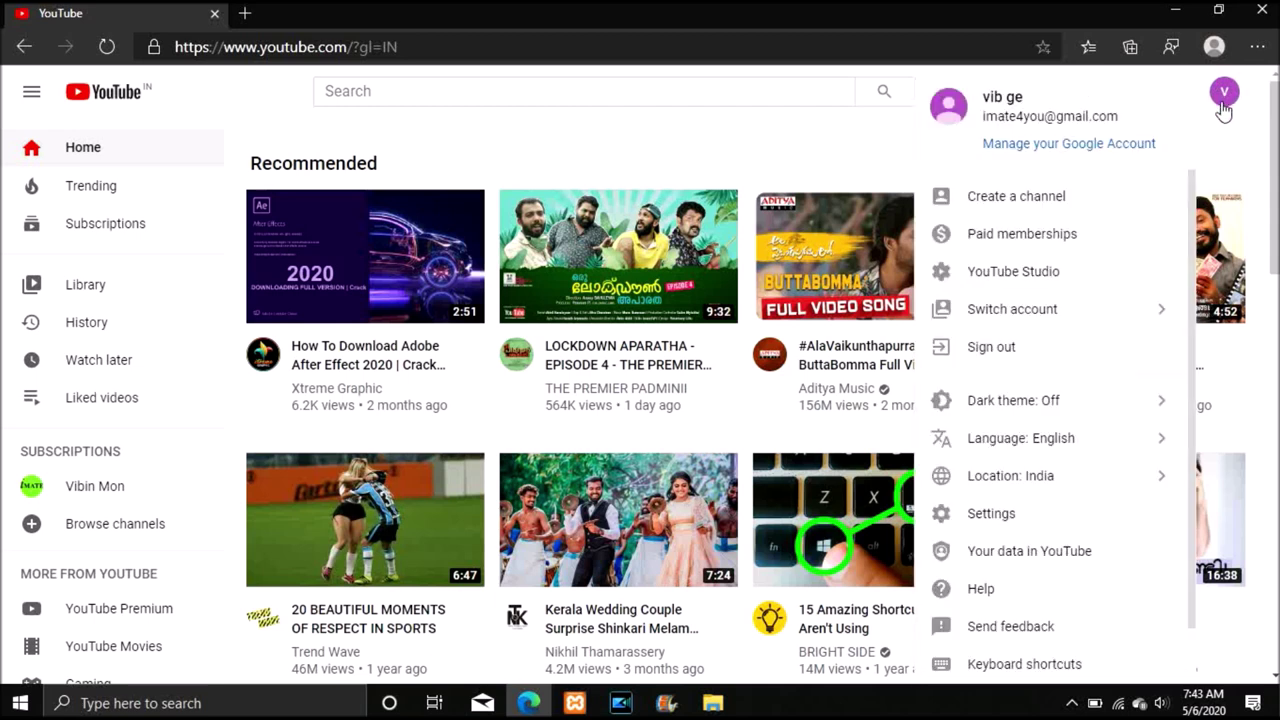
pyautogui.click(1078, 211)
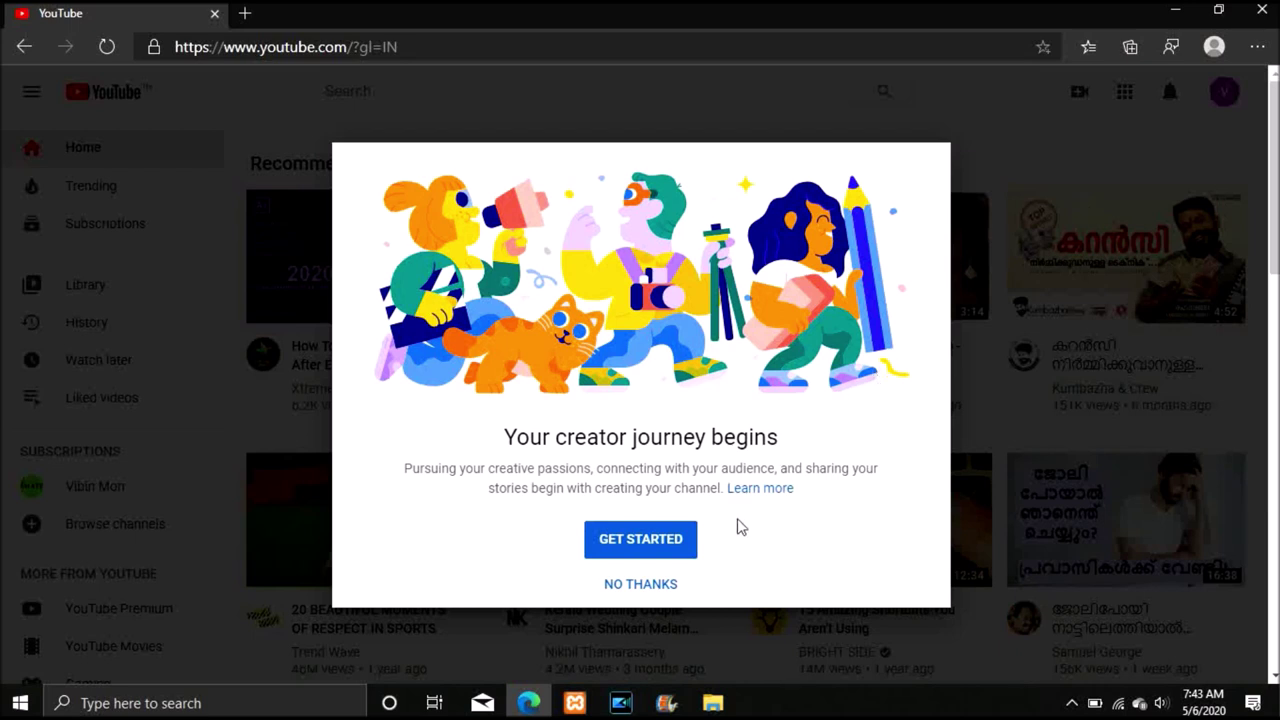
pyautogui.click(645, 541)
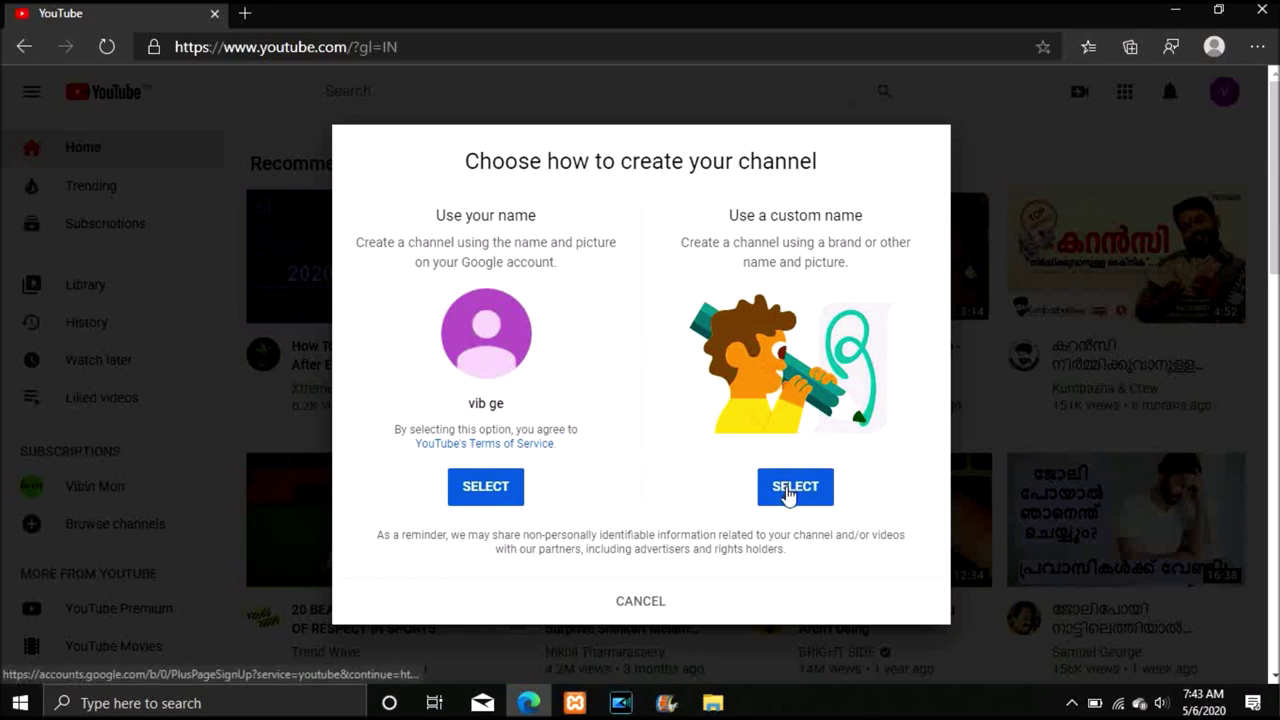
pyautogui.click(788, 490)
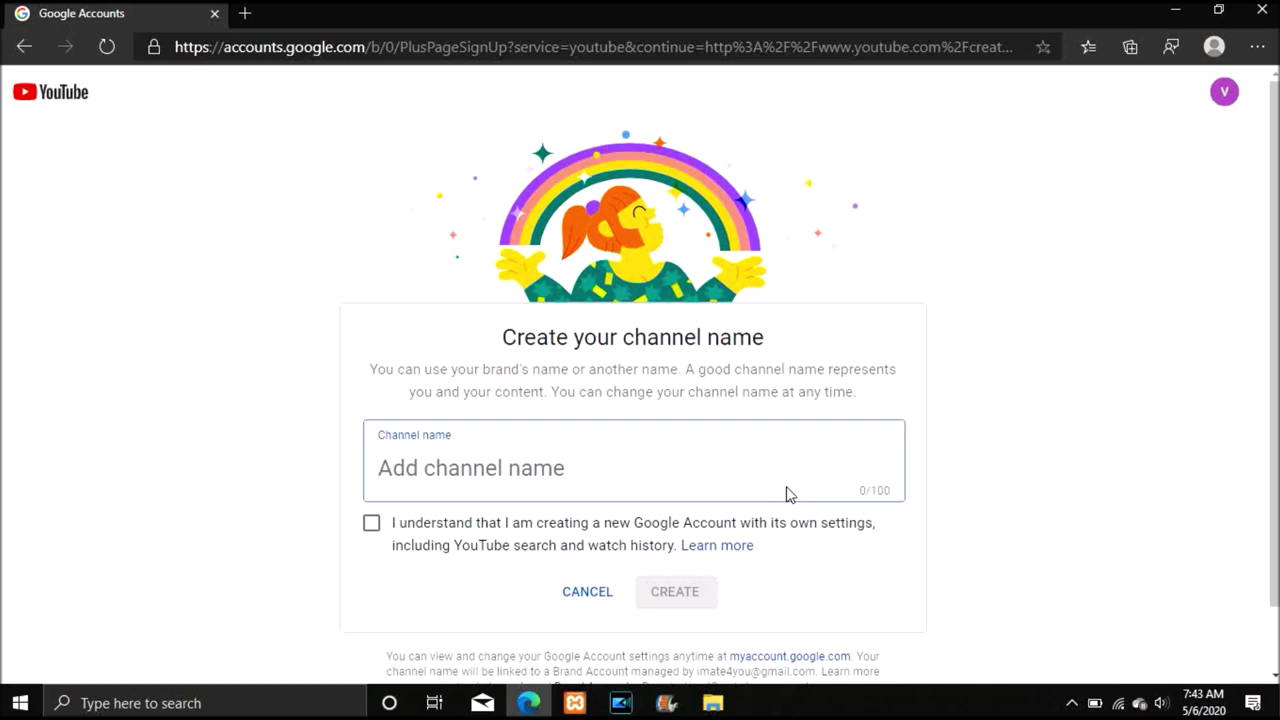
# - Name the channel Apple, accept the new Google Account acknowledgement, and create the channel
pyautogui.write('Apple')
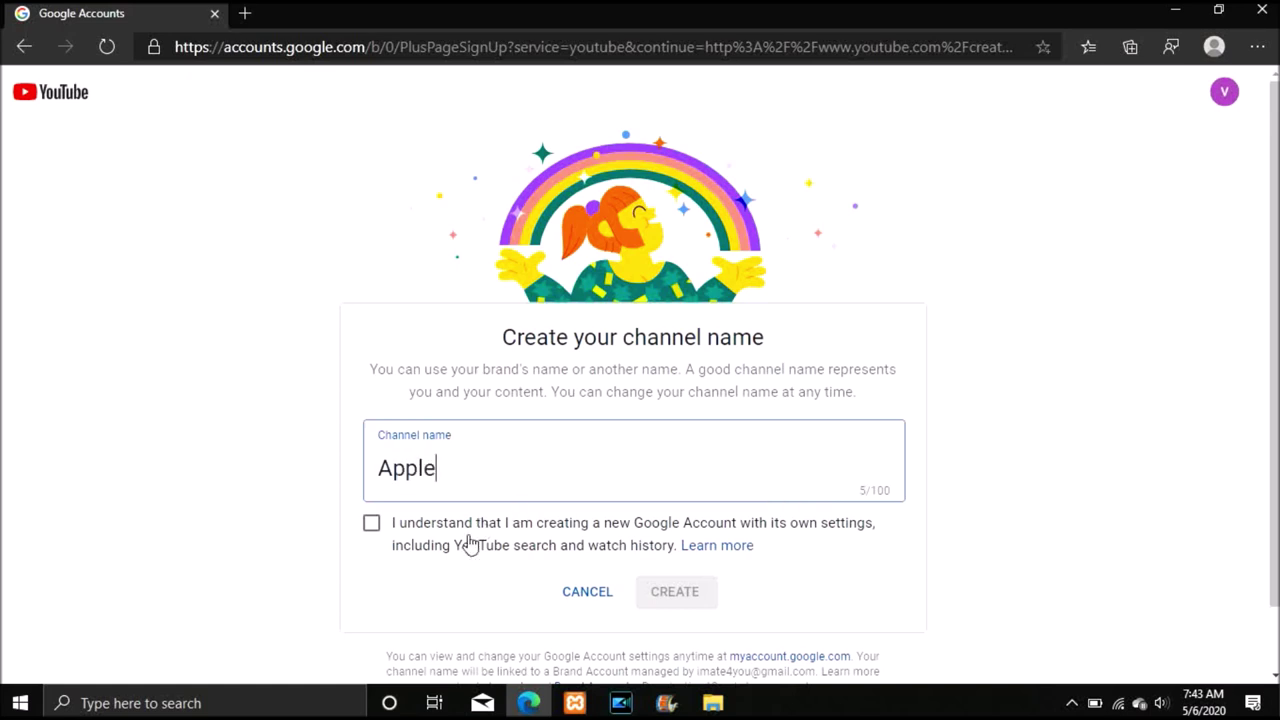
pyautogui.click(372, 522)
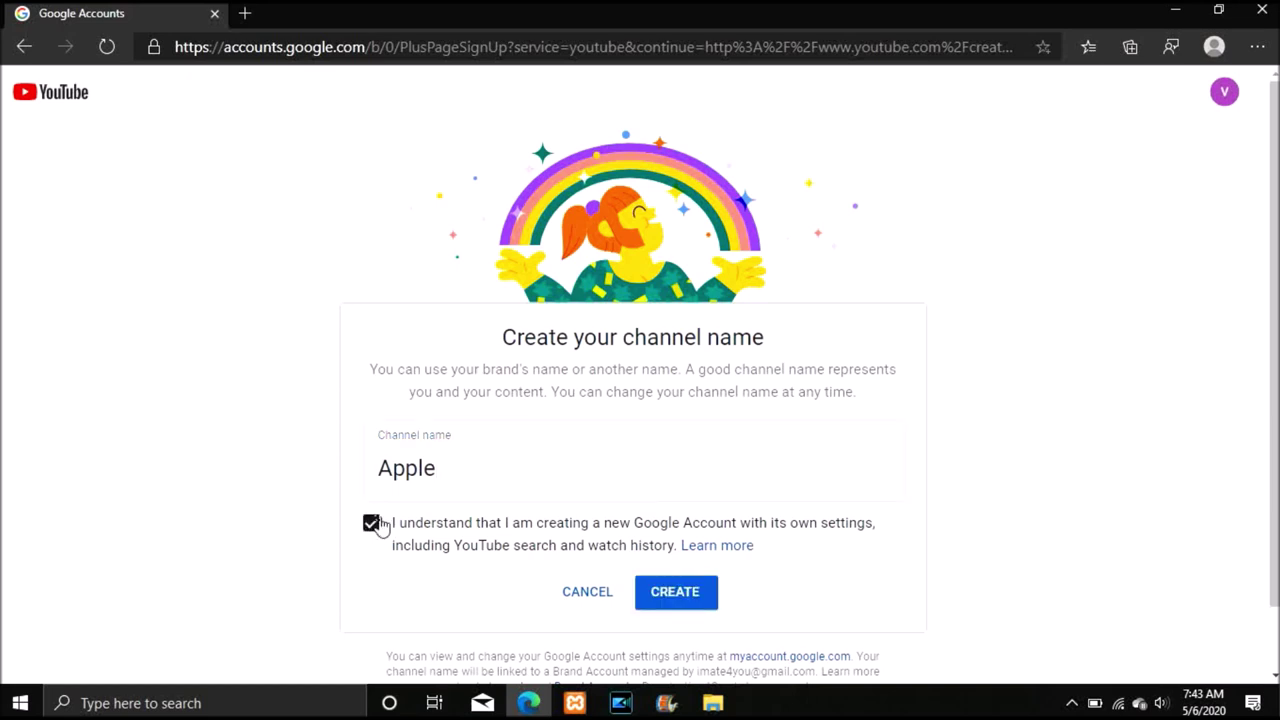
pyautogui.click(686, 594)
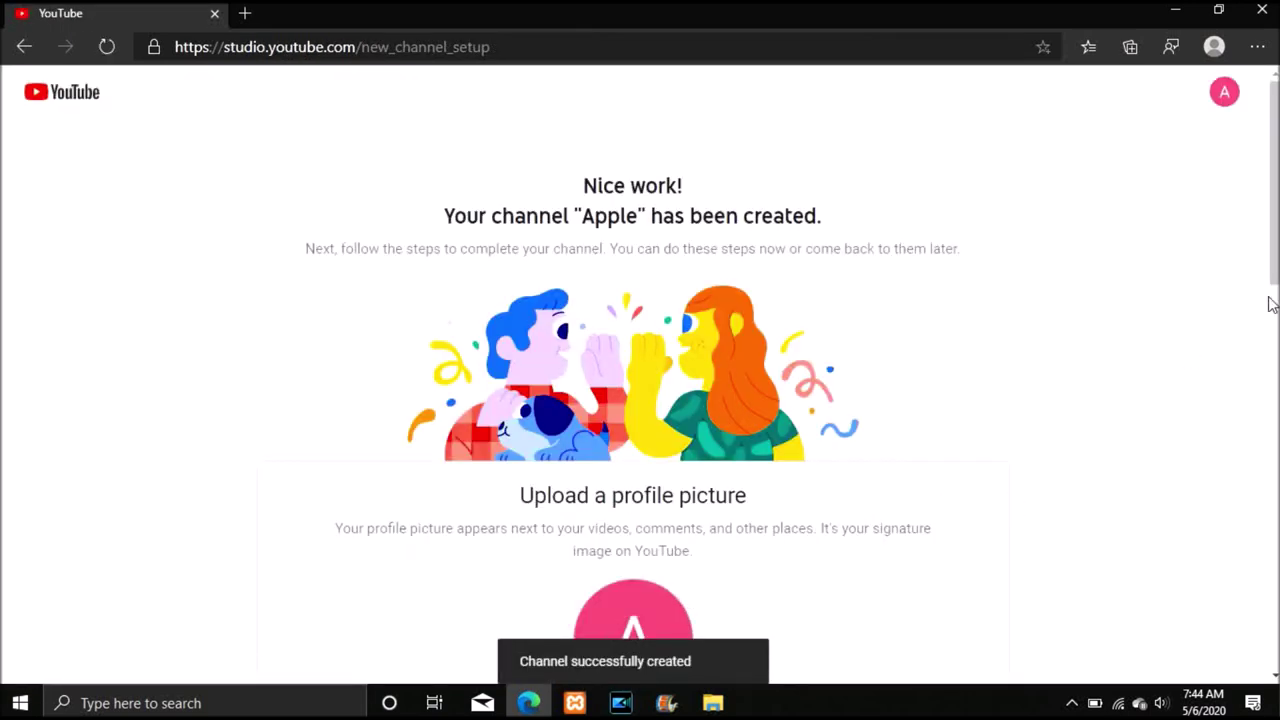
# - Look through the profile picture, description and links sections of the channel setup, and postpone the setup without filling them in
pyautogui.scroll(-3, 1277, 262)
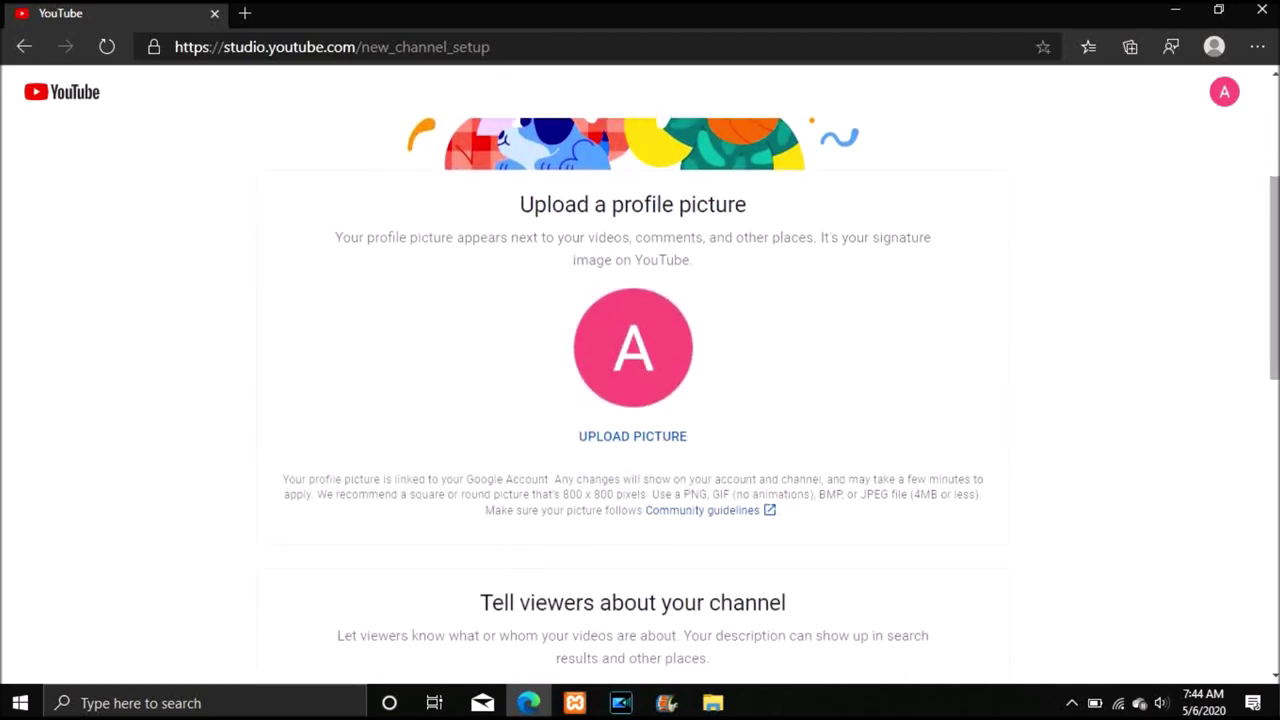
pyautogui.click(612, 440)
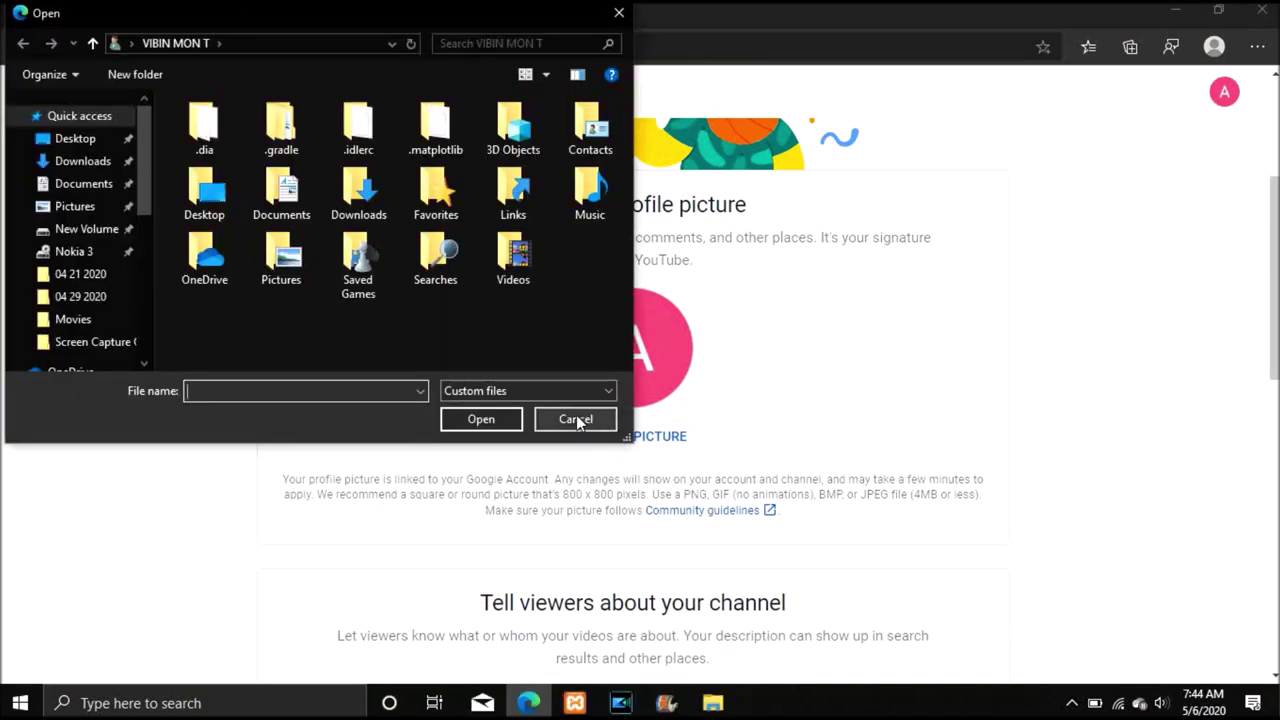
pyautogui.click(575, 419)
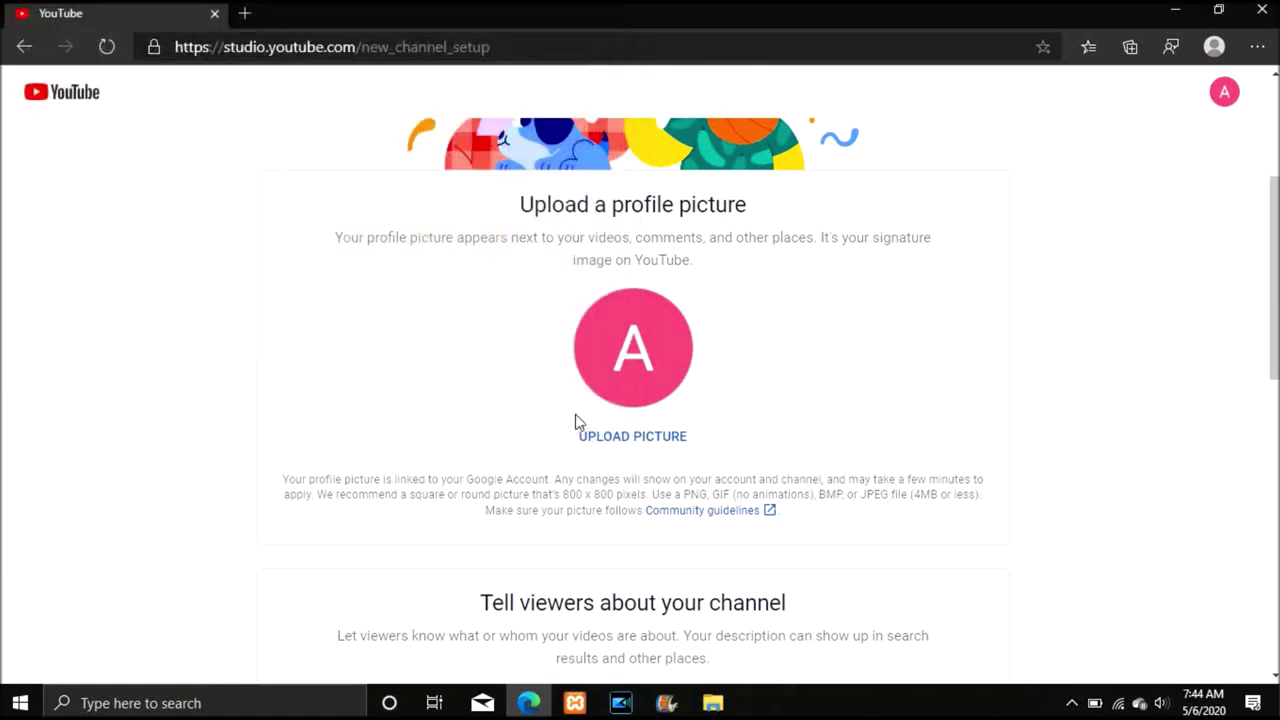
pyautogui.moveTo(1276, 251); pyautogui.dragTo(1253, 460)
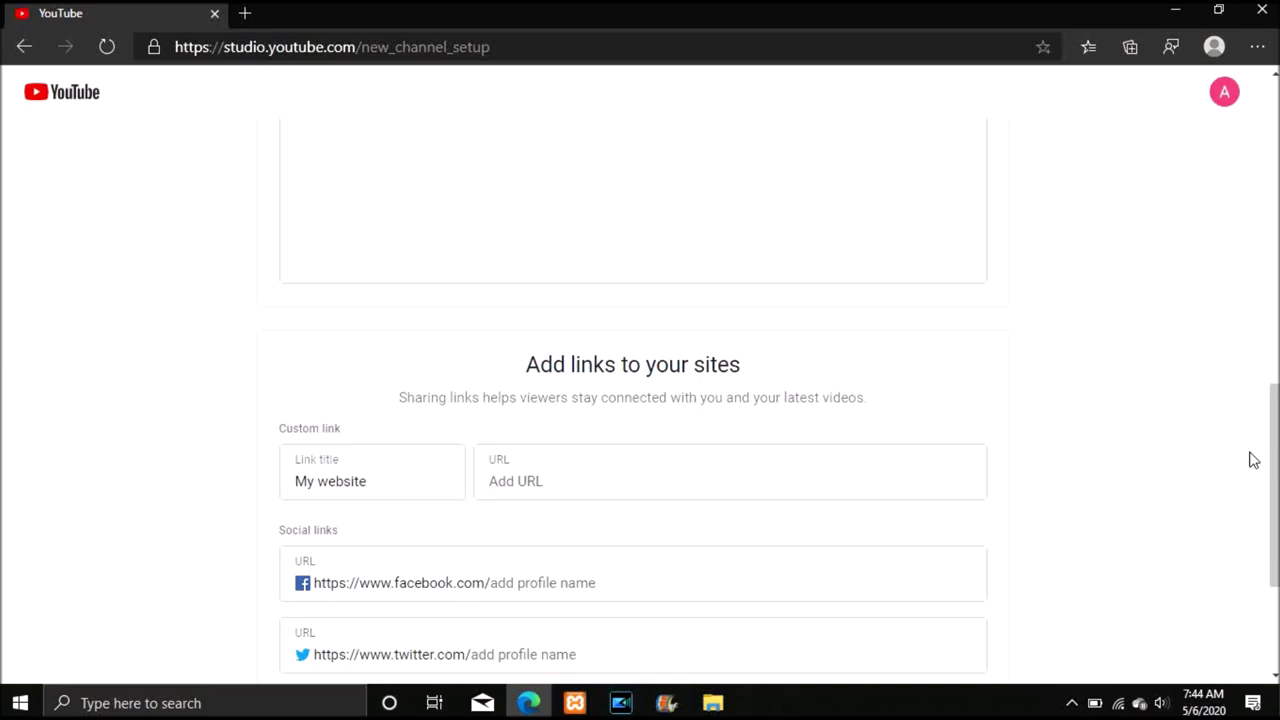
pyautogui.scroll(-4, 1274, 485)
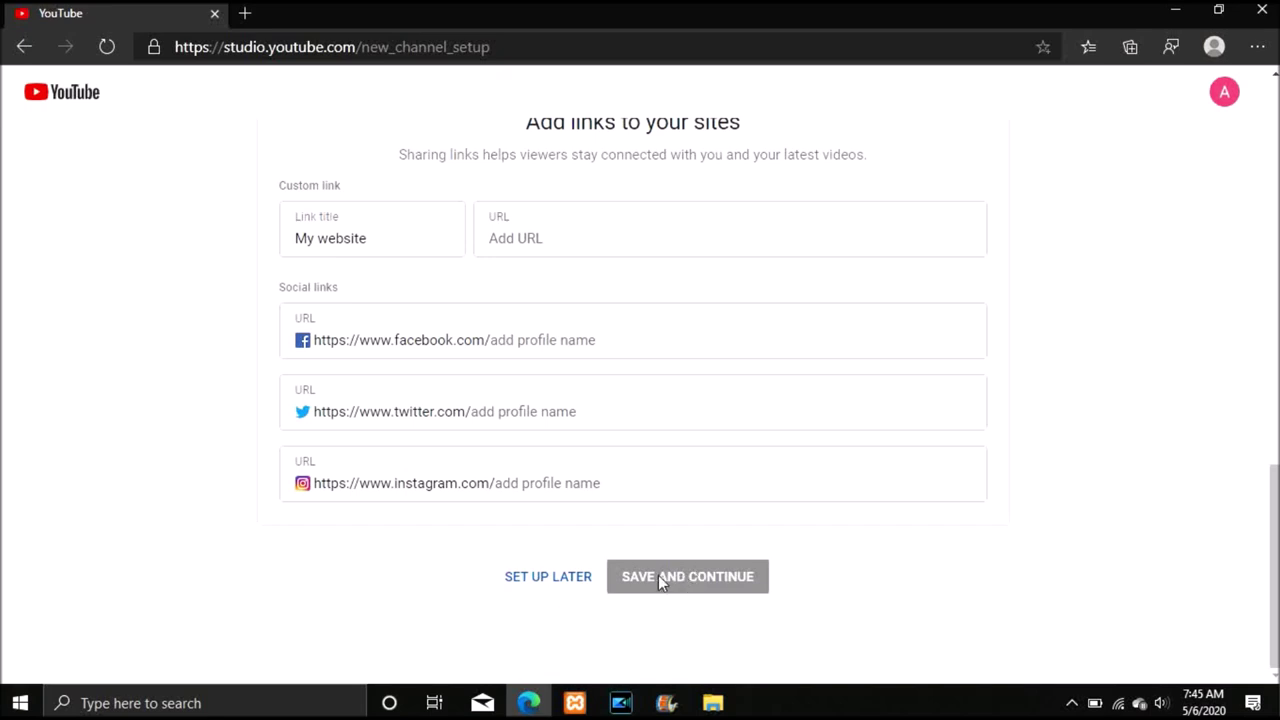
pyautogui.click(559, 580)
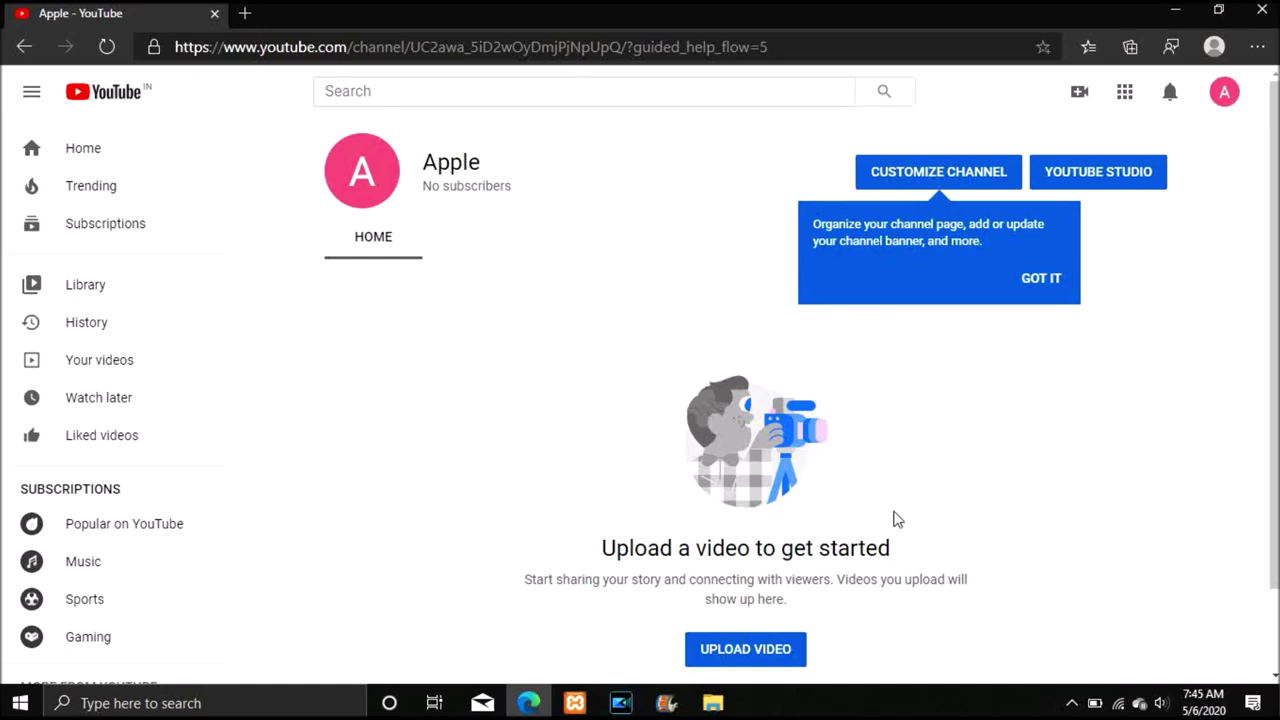
# - Start a video upload from the new channel page and get past the new YouTube Studio introduction, closing its tour video
pyautogui.click(765, 657)
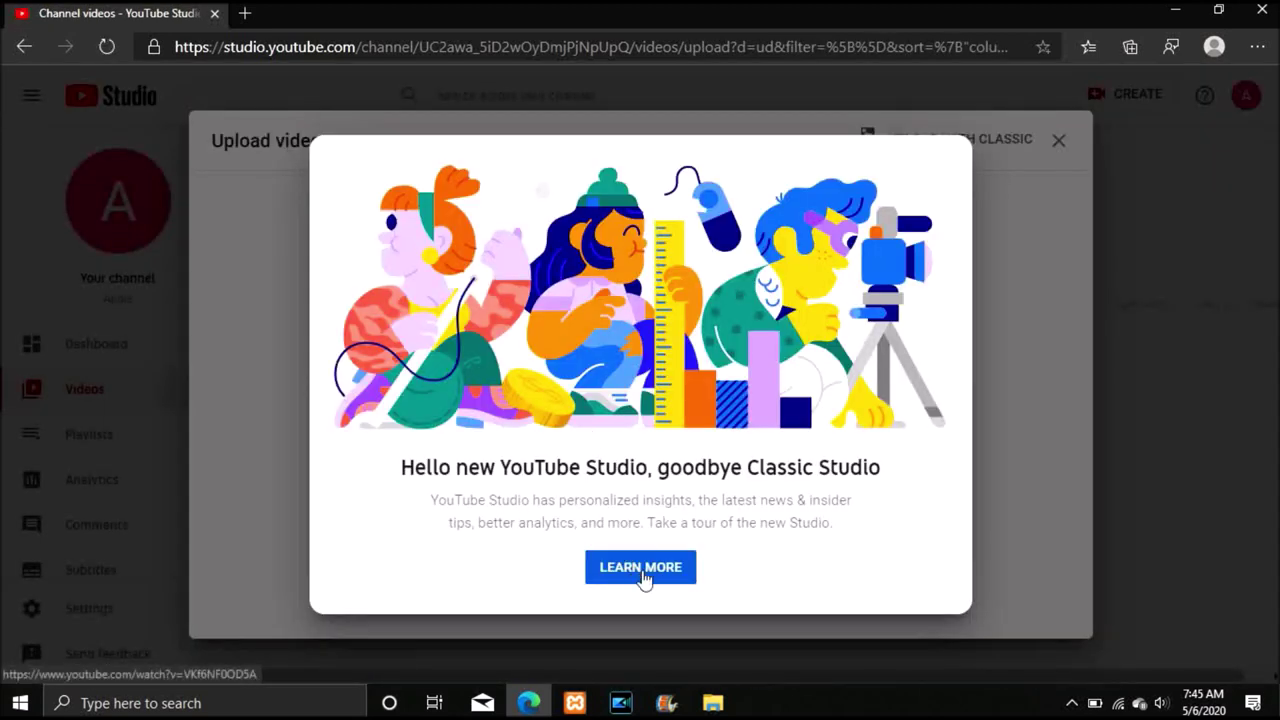
pyautogui.click(641, 567)
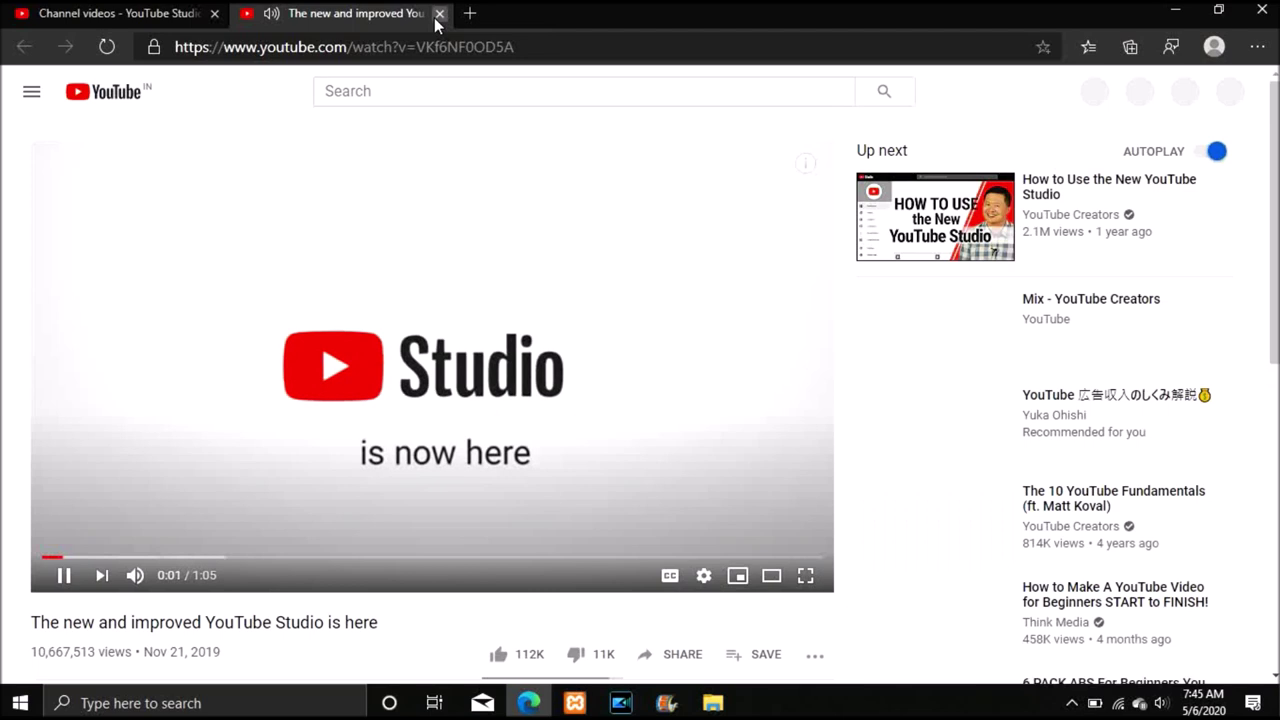
pyautogui.click(438, 14)
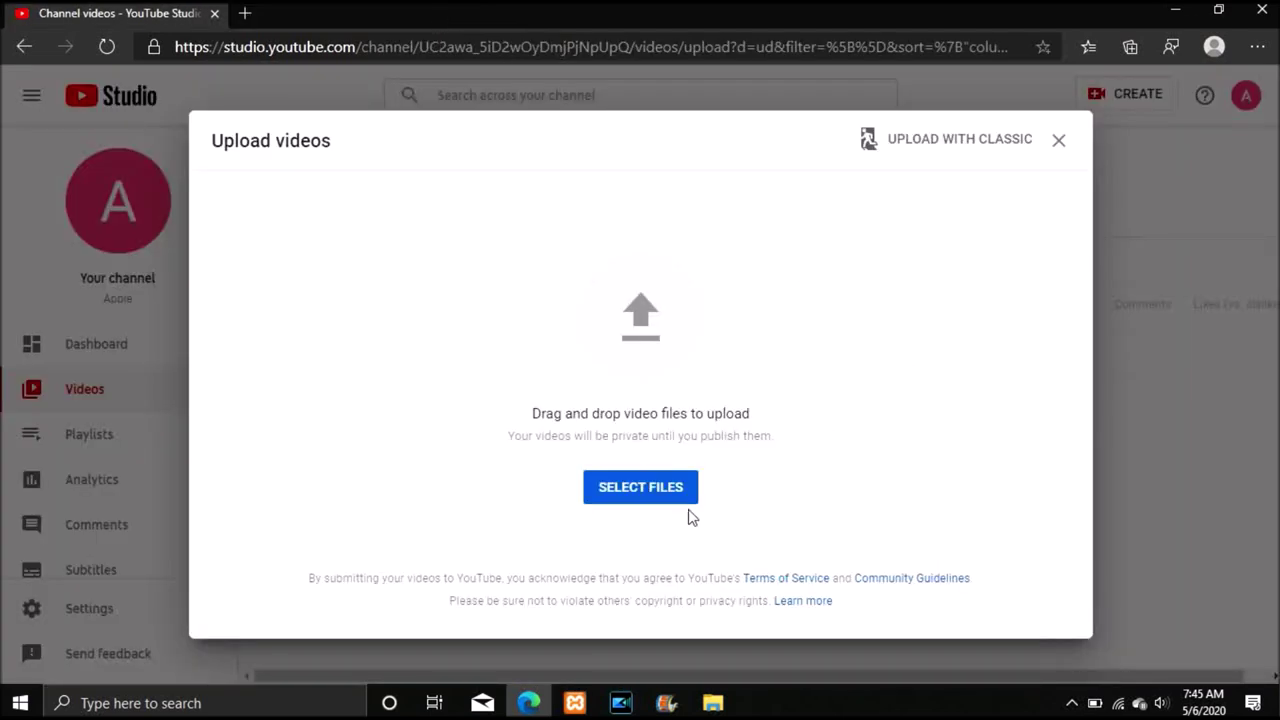
# - Upload the video file 20190208_122355 from the Videos folder
pyautogui.click(636, 490)
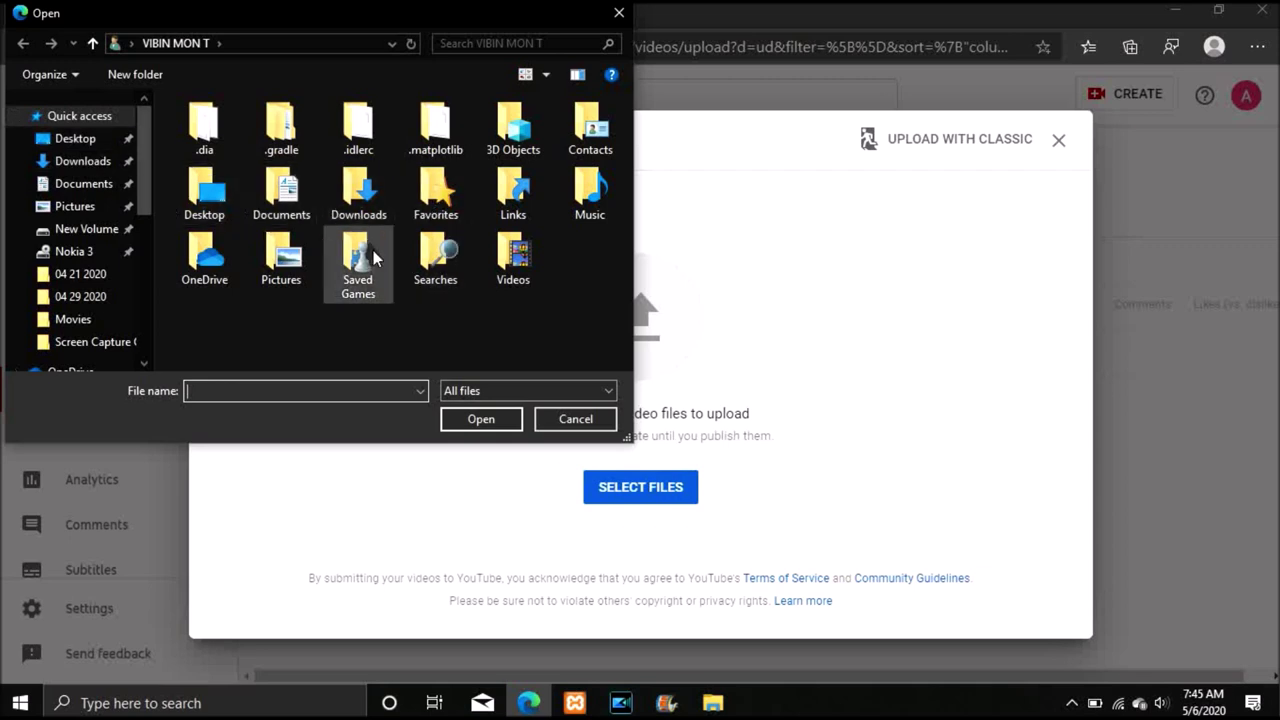
pyautogui.doubleClick(511, 257)
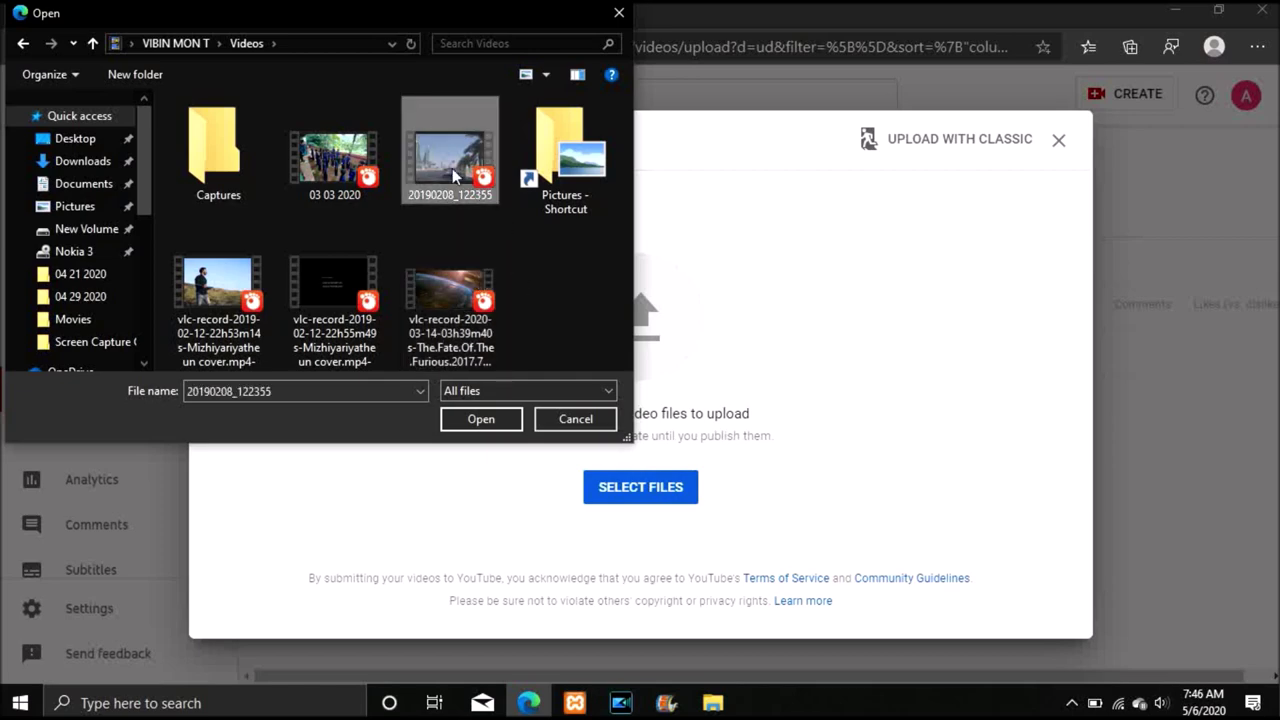
pyautogui.click(505, 428)
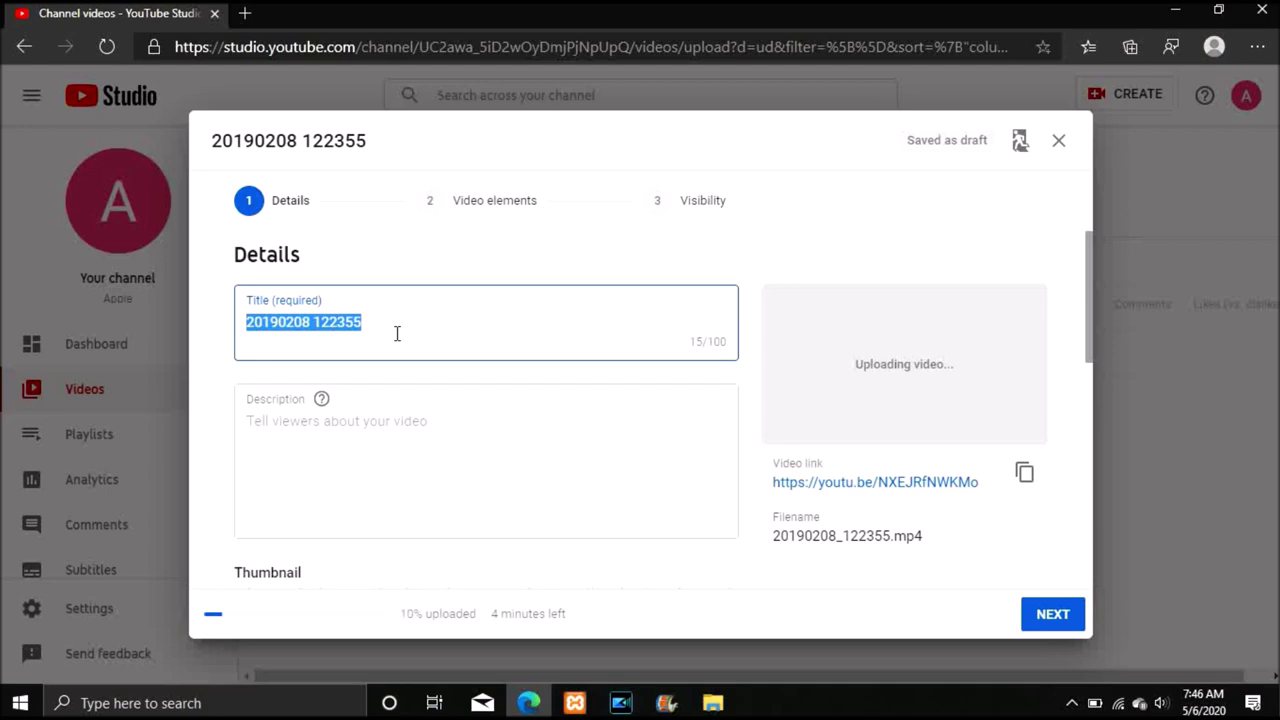
# - Set both the title and the description of the uploaded video to "Manama Road"
pyautogui.write('Manama R')
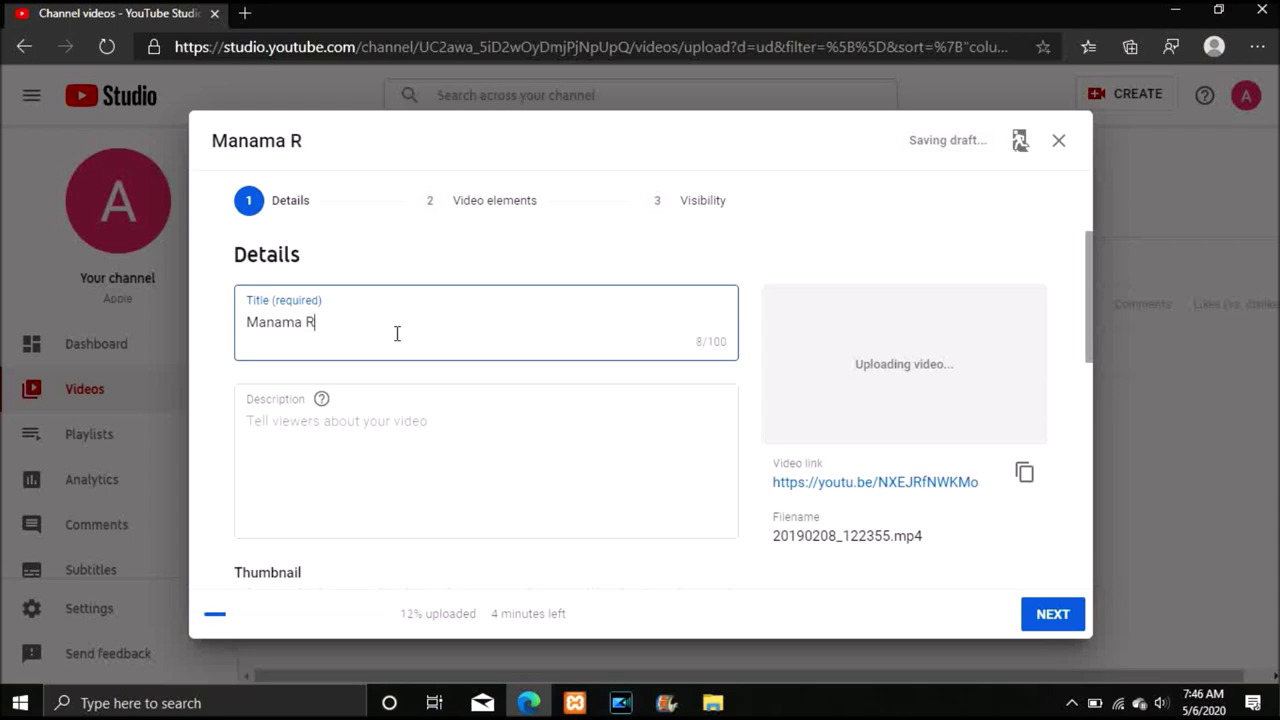
pyautogui.write('oad')
pyautogui.click(413, 432)
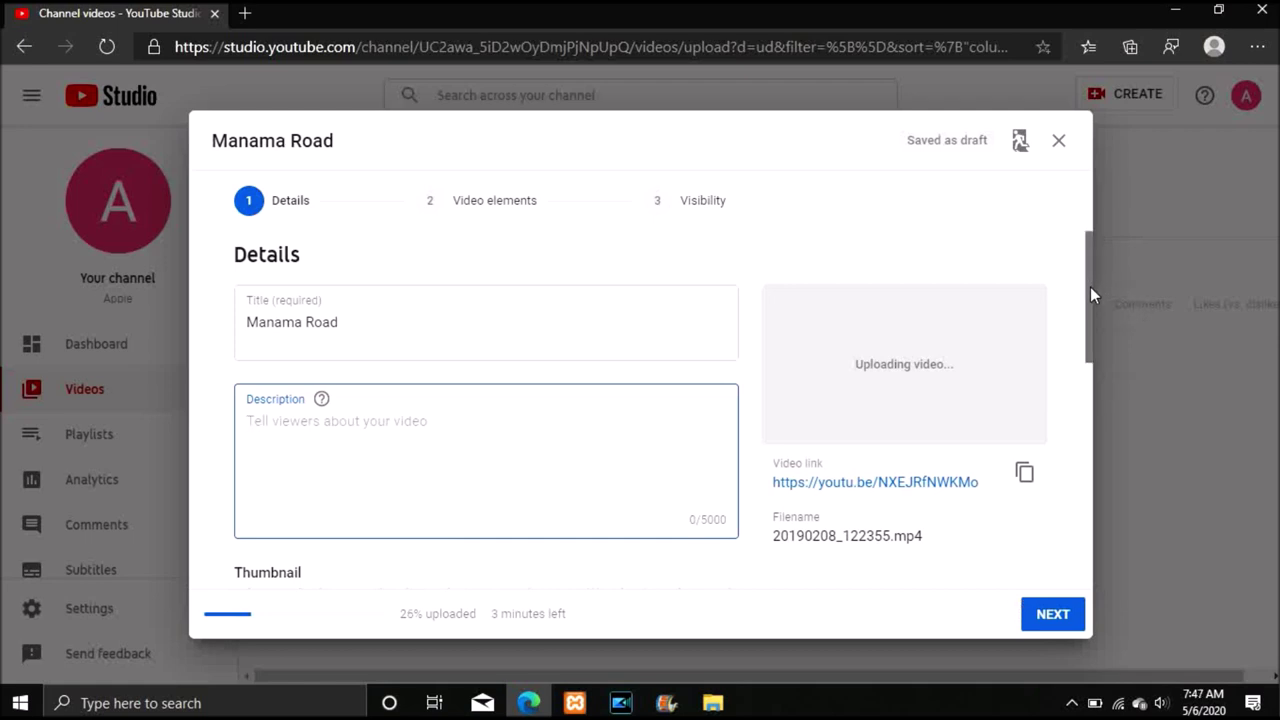
pyautogui.moveTo(1087, 287)
pyautogui.mouseDown()
pyautogui.moveTo(1102, 362)
pyautogui.moveTo(1080, 288)
pyautogui.mouseUp()
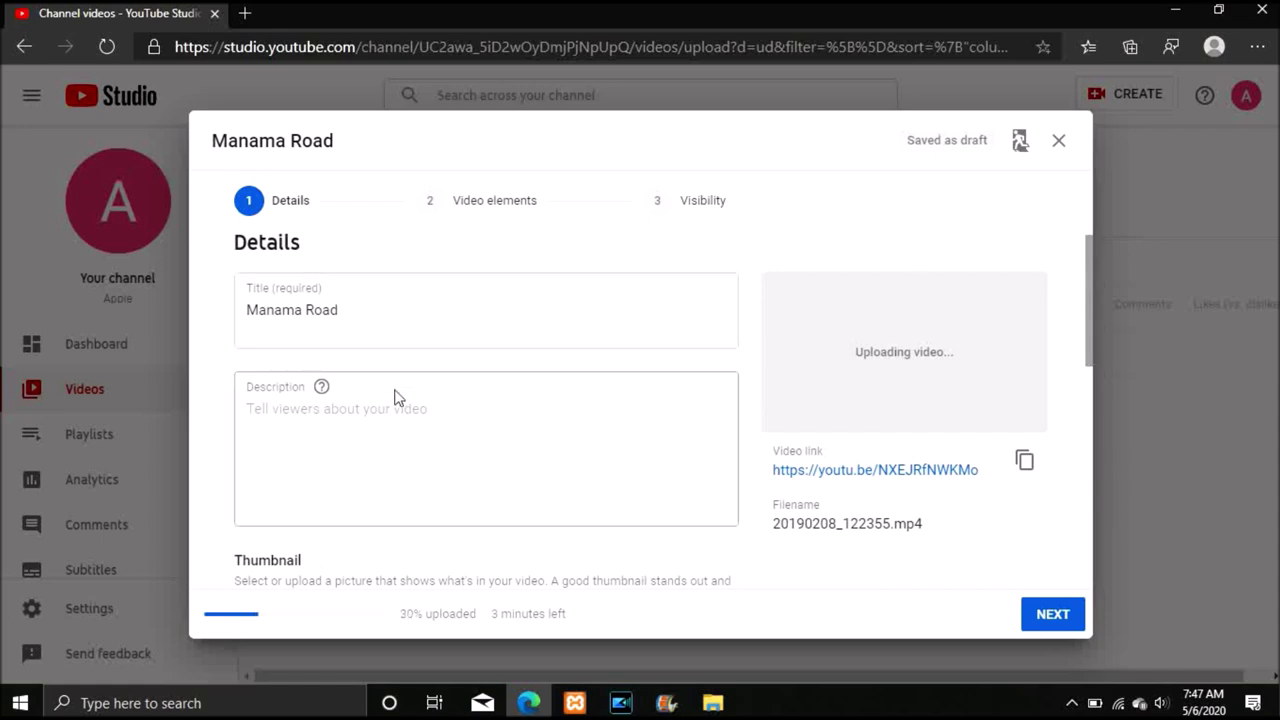
pyautogui.click(393, 420)
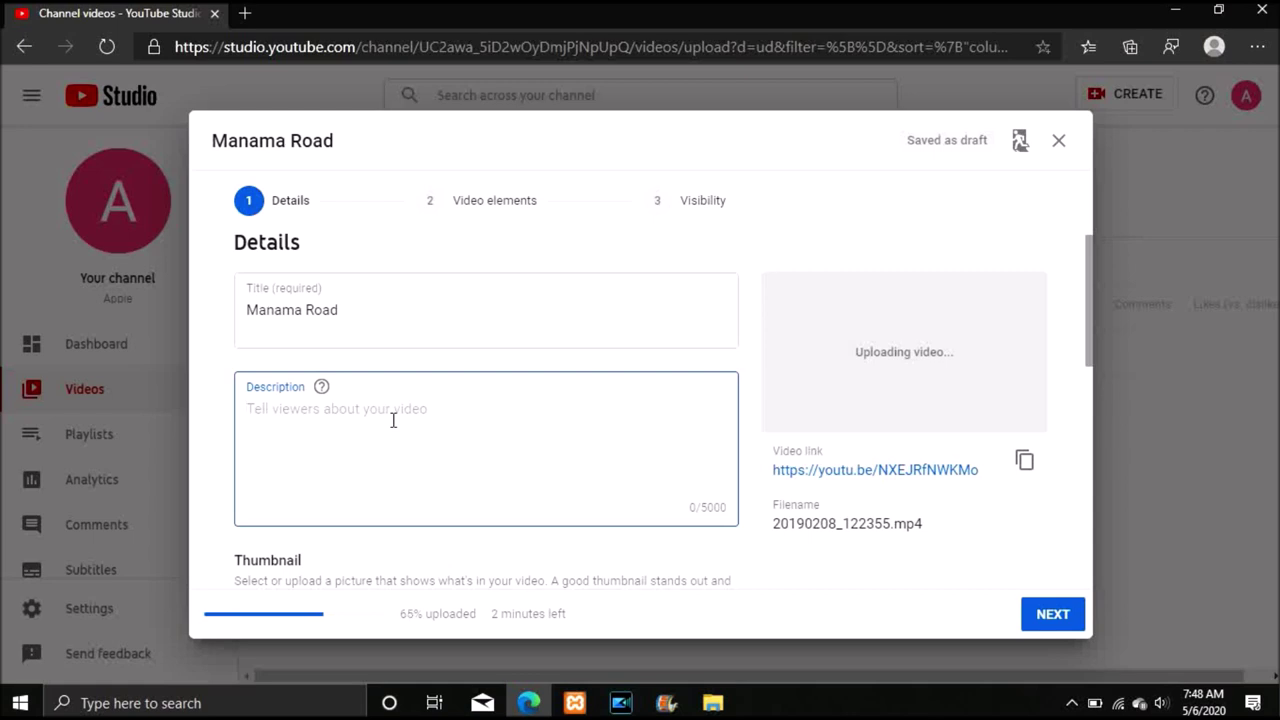
pyautogui.write('Mna')
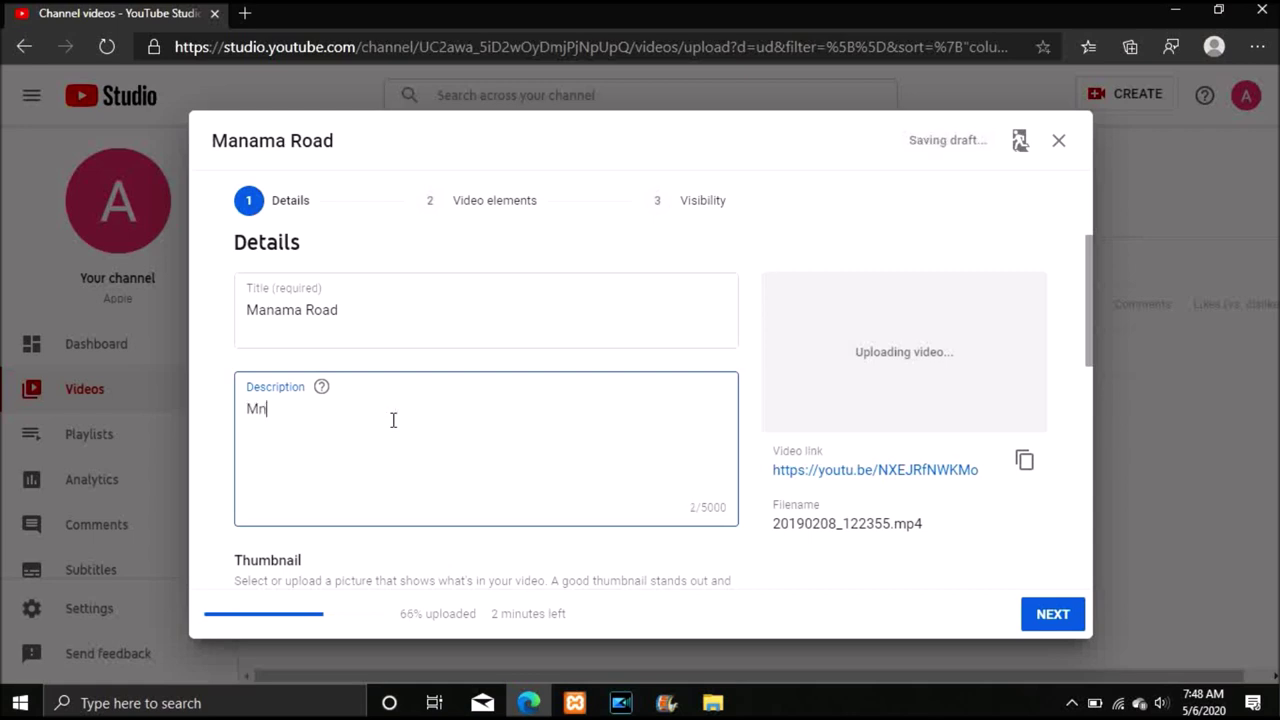
pyautogui.press('BackSpace')
pyautogui.press('BackSpace')
pyautogui.write('anama Road')
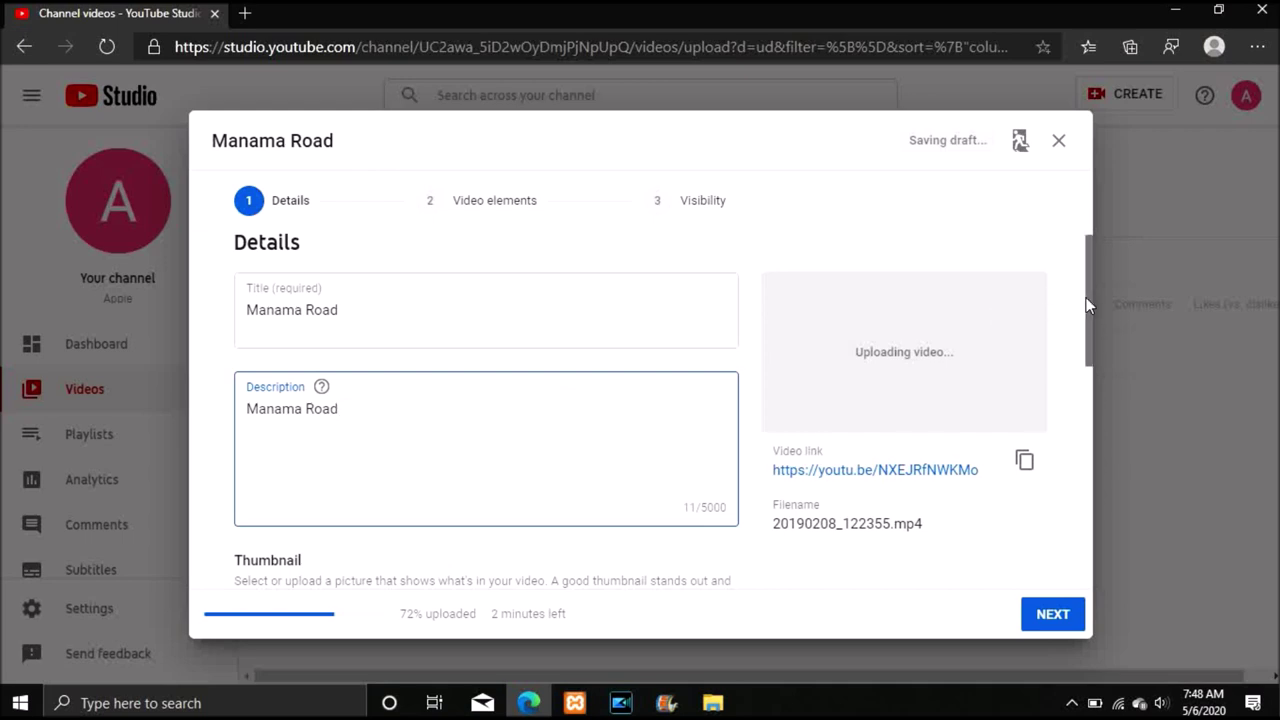
# - Try the first suggested thumbnail for the video, and select the middle one instead
pyautogui.moveTo(1086, 297); pyautogui.dragTo(1100, 390)
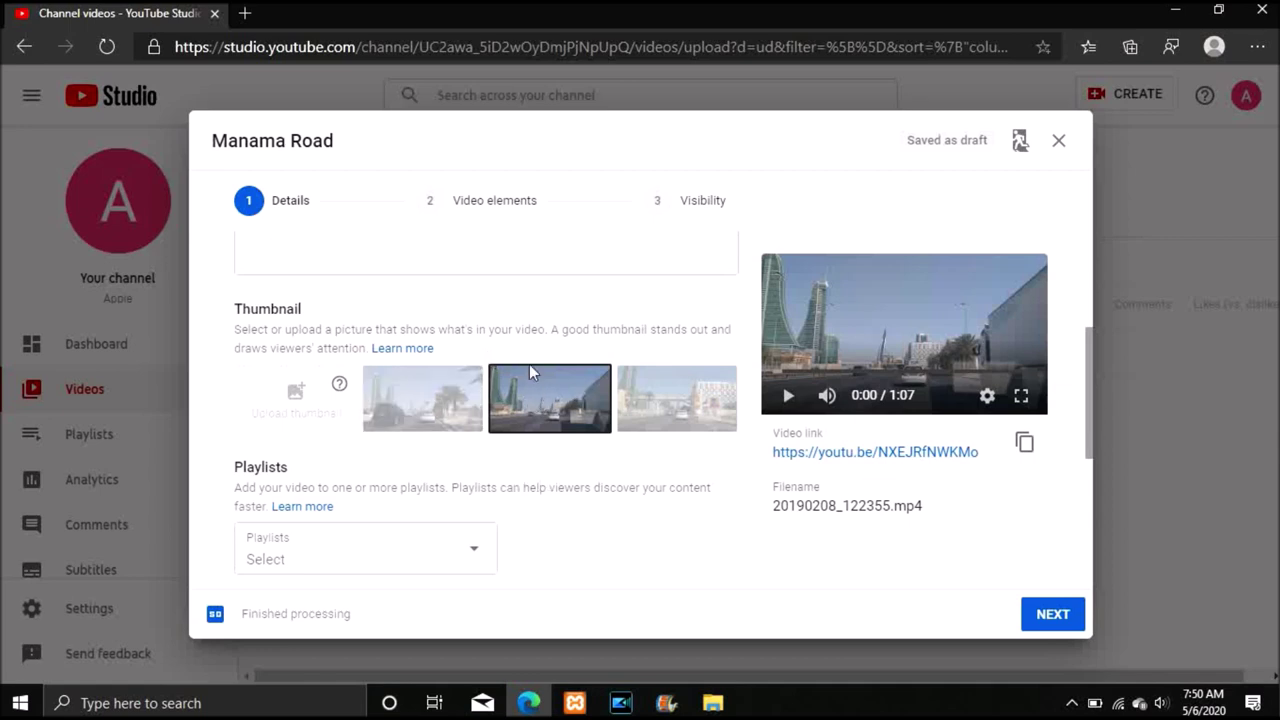
pyautogui.click(444, 405)
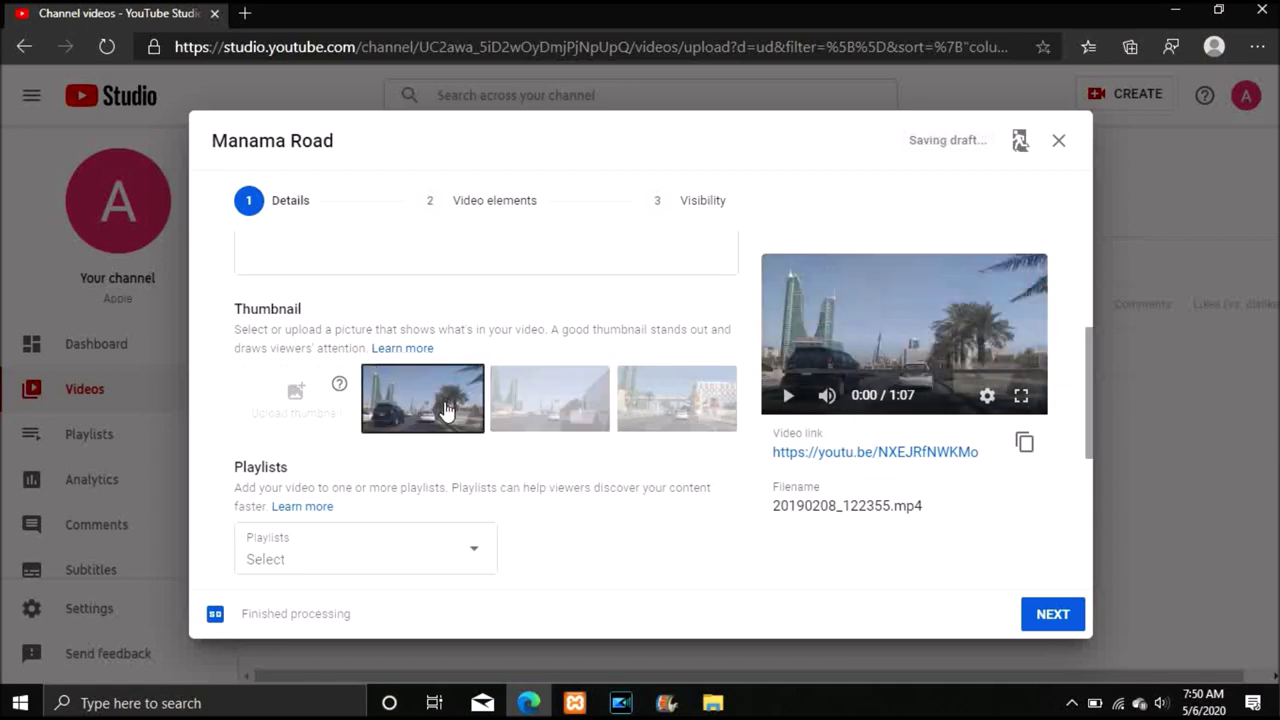
pyautogui.click(538, 411)
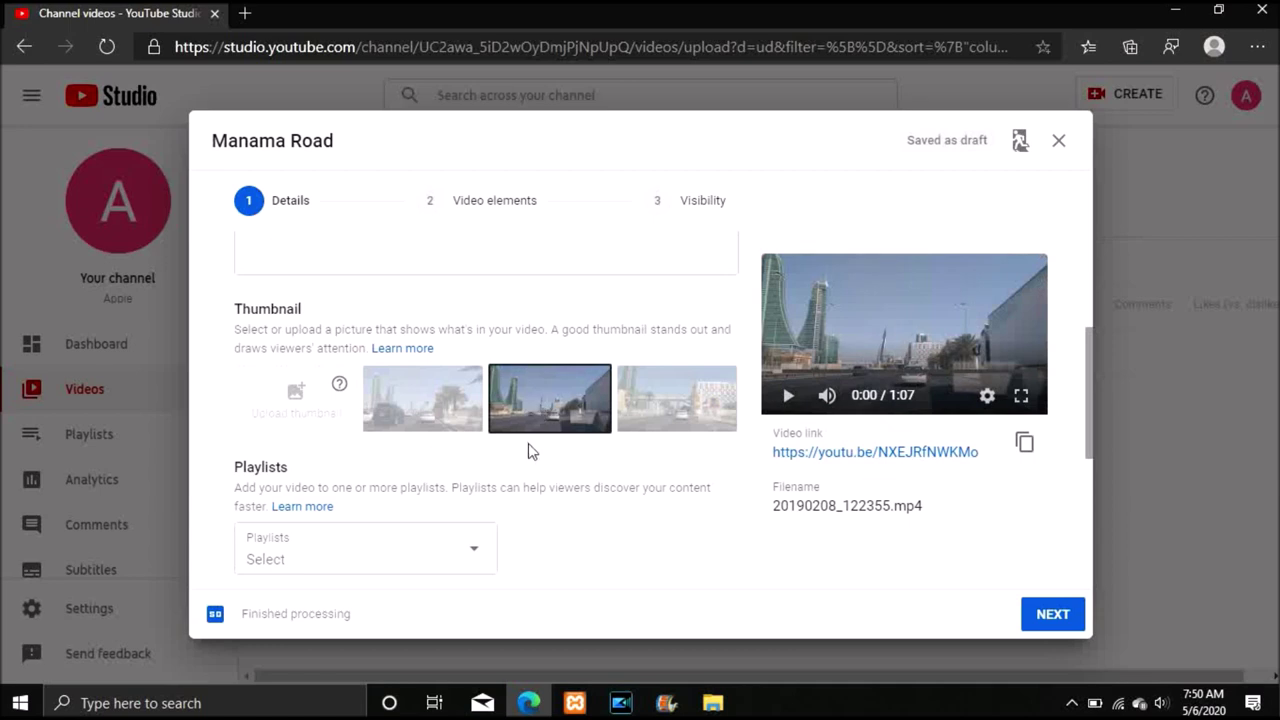
# - Check the playlist choices without picking one, and mark the video's audience as "No, it's not made for kids"
pyautogui.moveTo(1090, 400); pyautogui.dragTo(1091, 442)
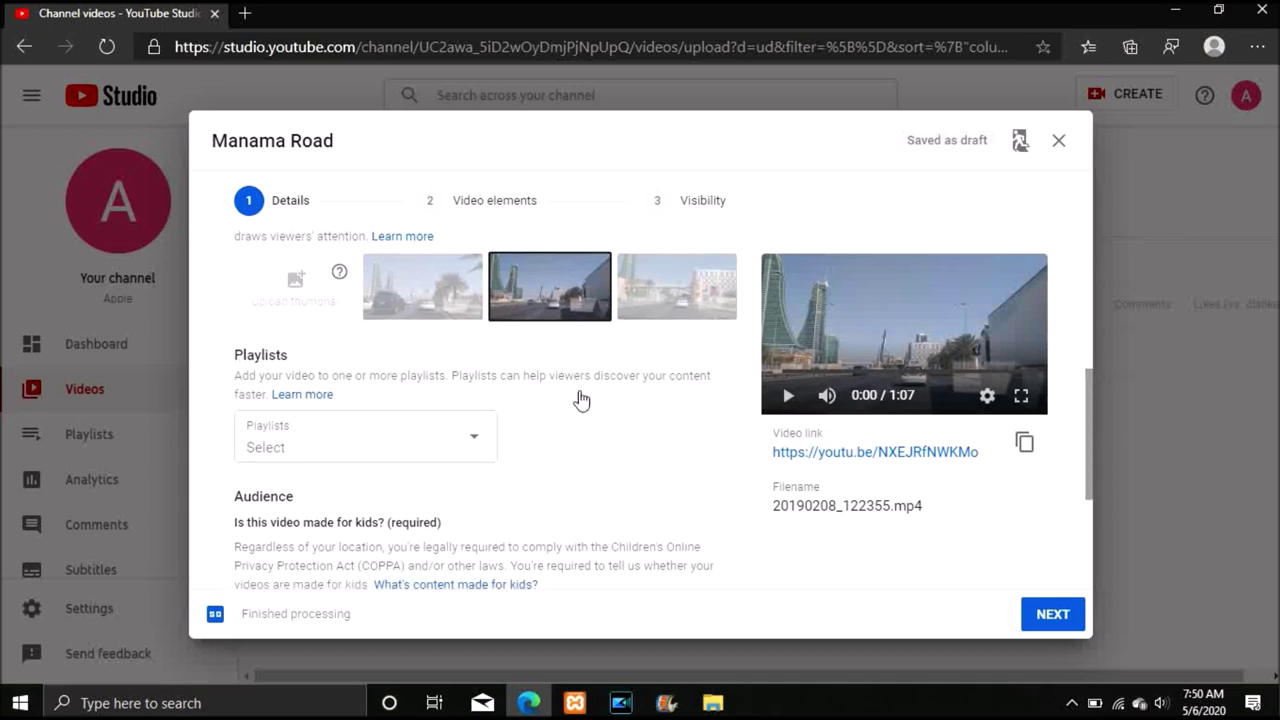
pyautogui.click(480, 440)
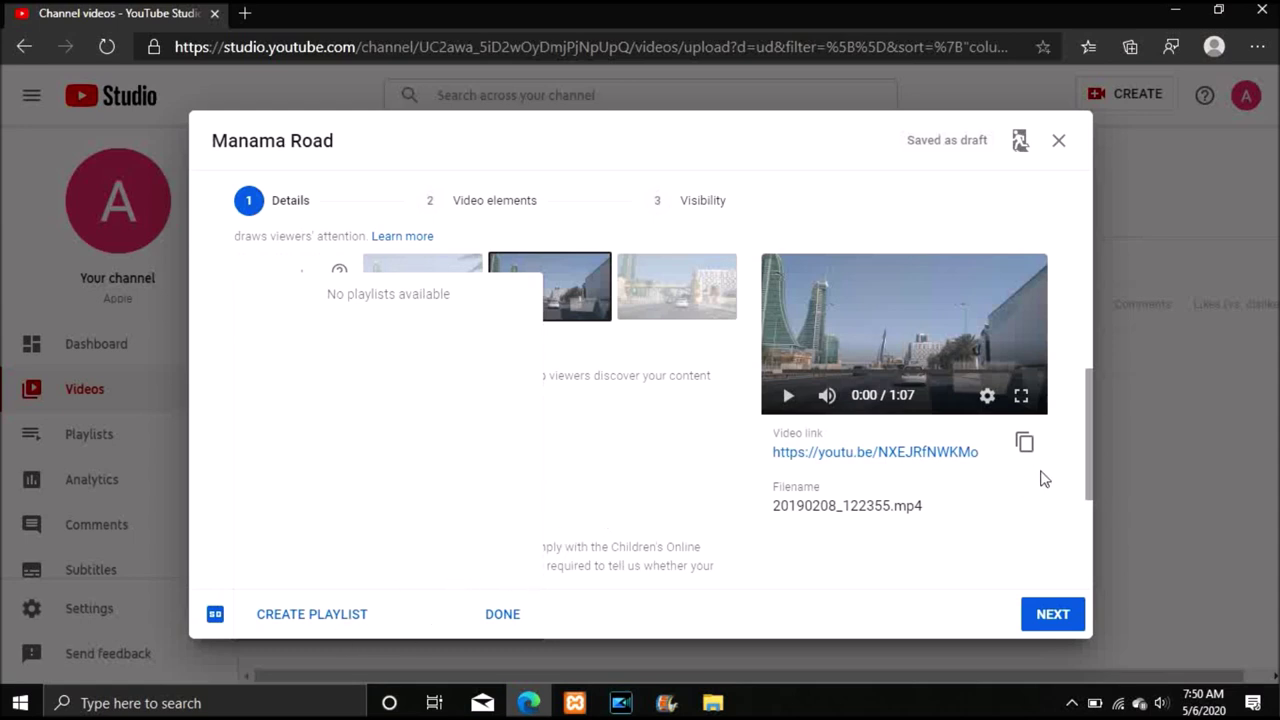
pyautogui.click(737, 448)
pyautogui.moveTo(1087, 388); pyautogui.dragTo(1100, 459)
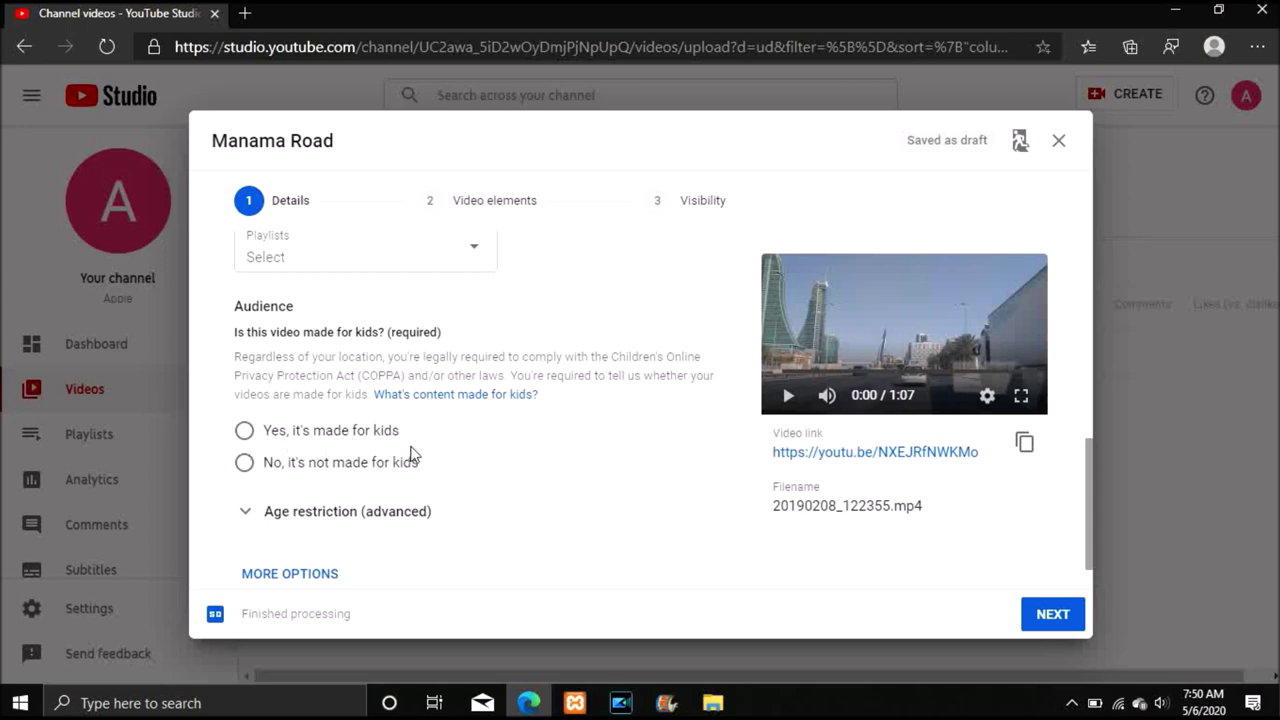
pyautogui.click(245, 463)
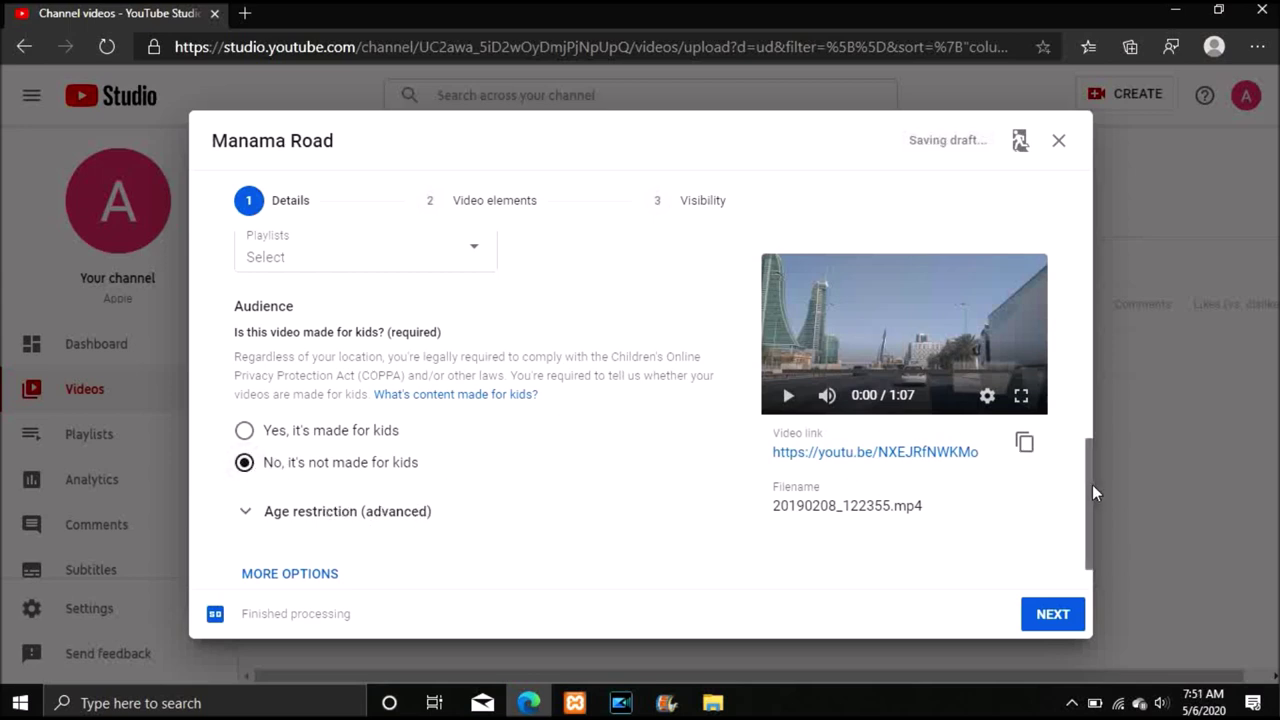
# - Expand the additional video options and enter "#manama#road" as the video's tag text
pyautogui.moveTo(1088, 486); pyautogui.dragTo(1088, 523)
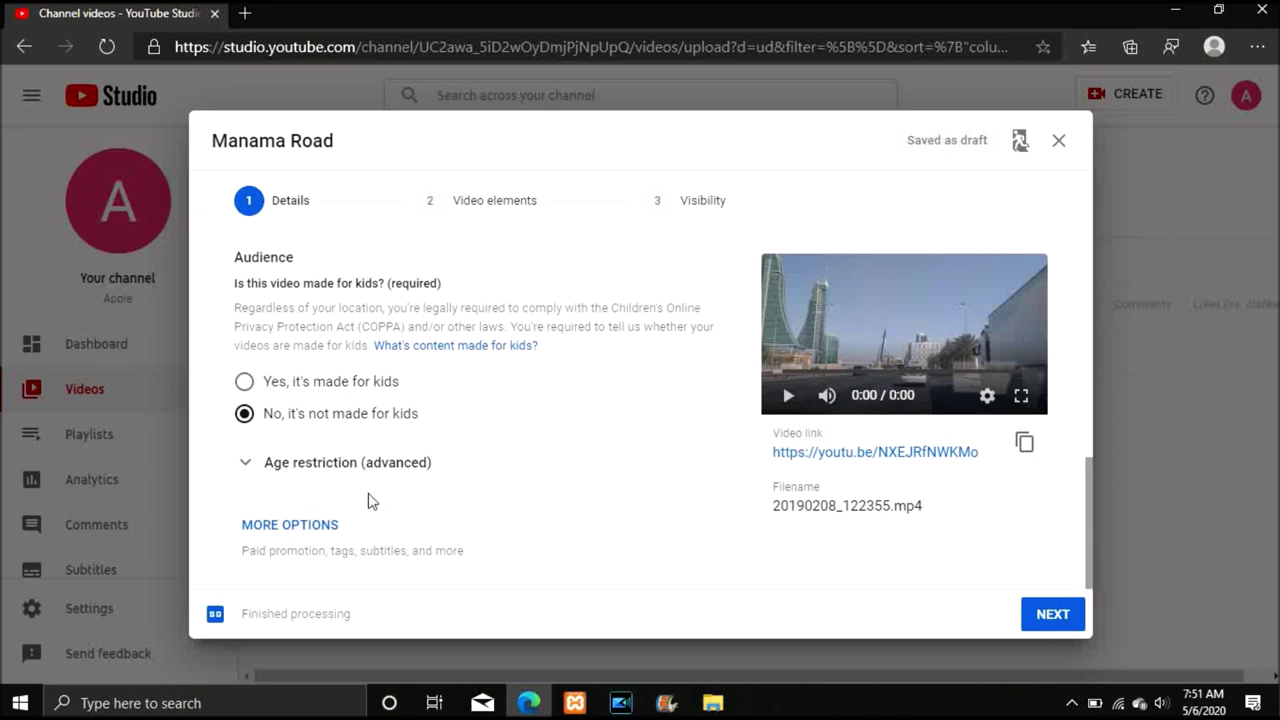
pyautogui.click(322, 528)
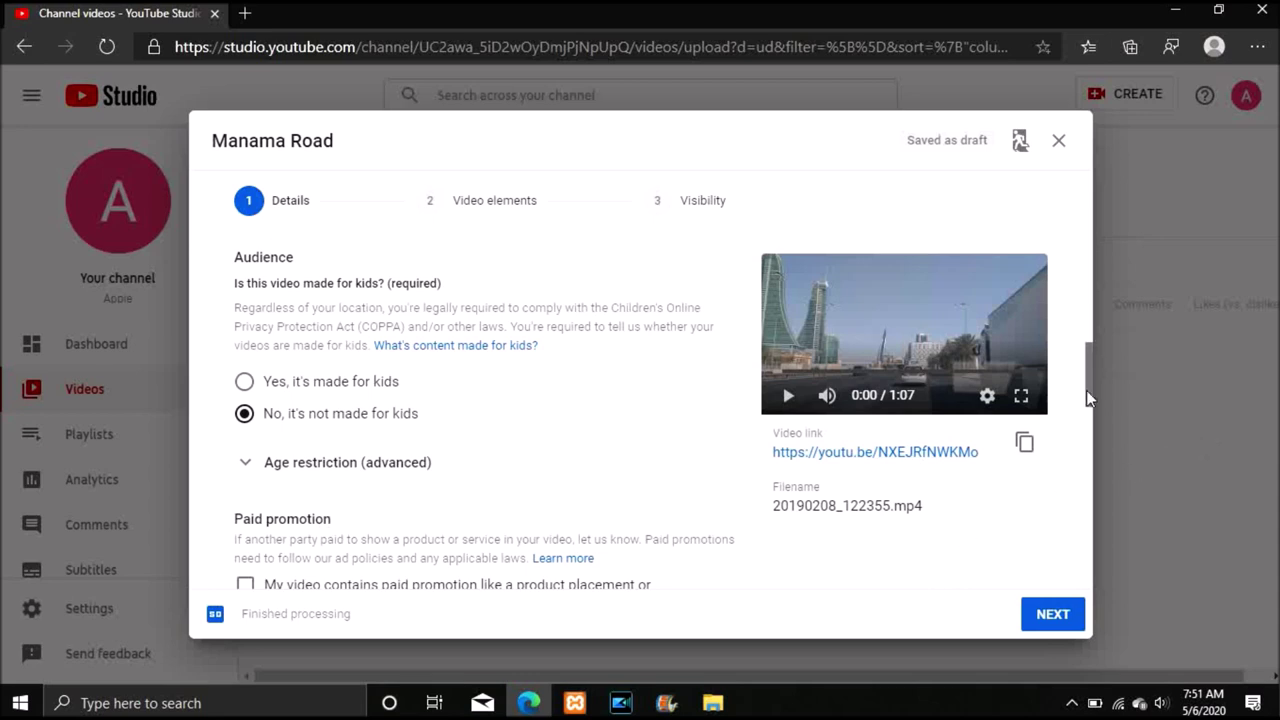
pyautogui.moveTo(1088, 396); pyautogui.dragTo(1096, 439)
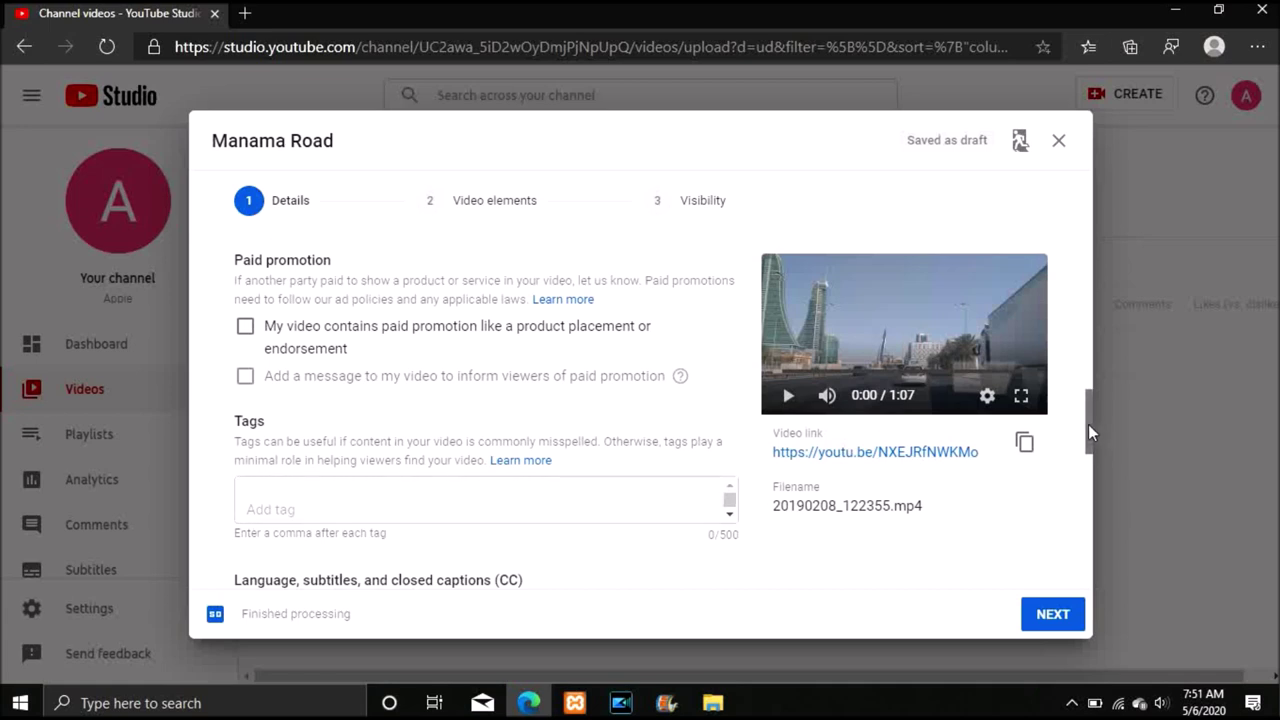
pyautogui.moveTo(1087, 425); pyautogui.dragTo(1094, 449)
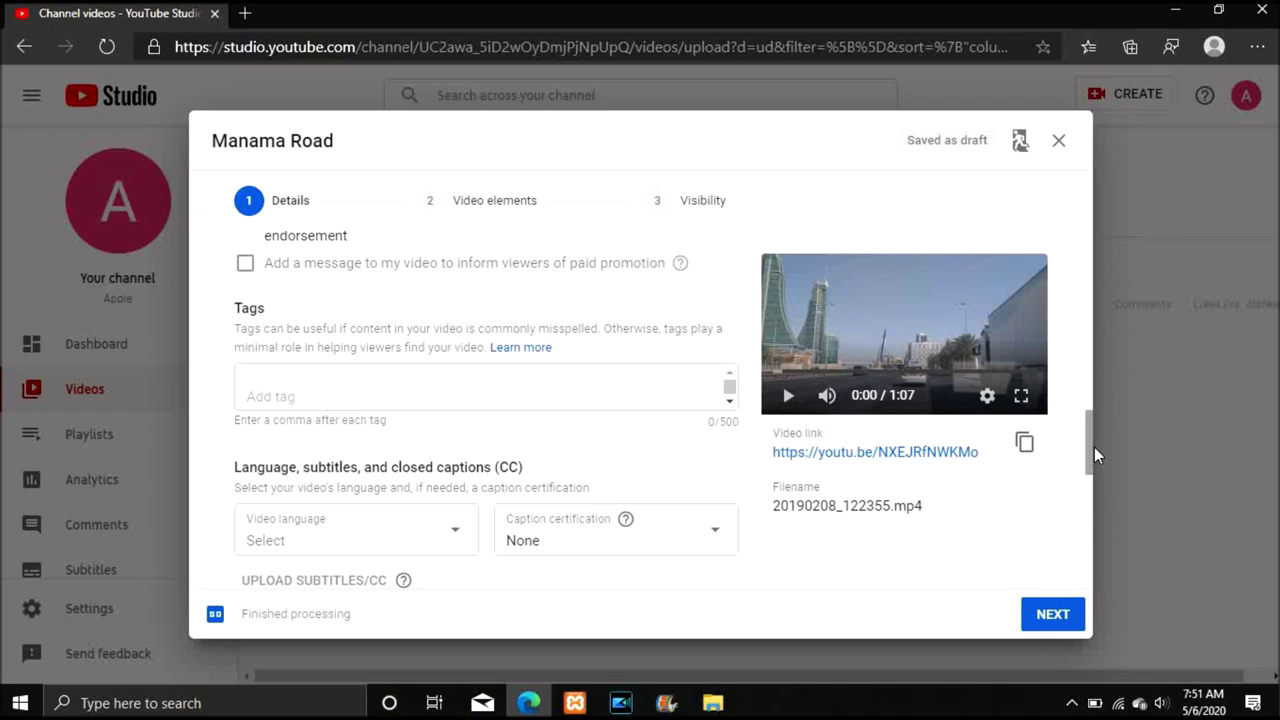
pyautogui.click(288, 388)
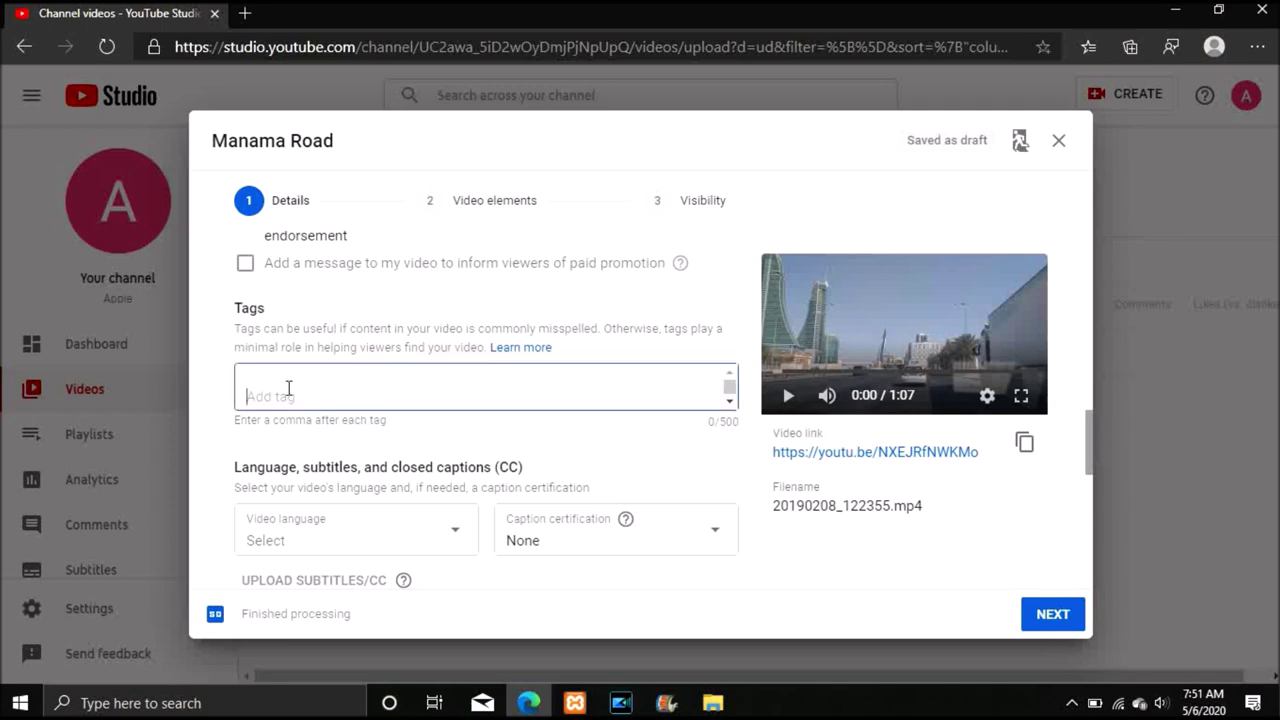
pyautogui.write('#manama#road')
# - Copy the tag text "#manama#road" into the video description on a new line below "Manama Road"
pyautogui.moveTo(357, 391); pyautogui.dragTo(249, 418)
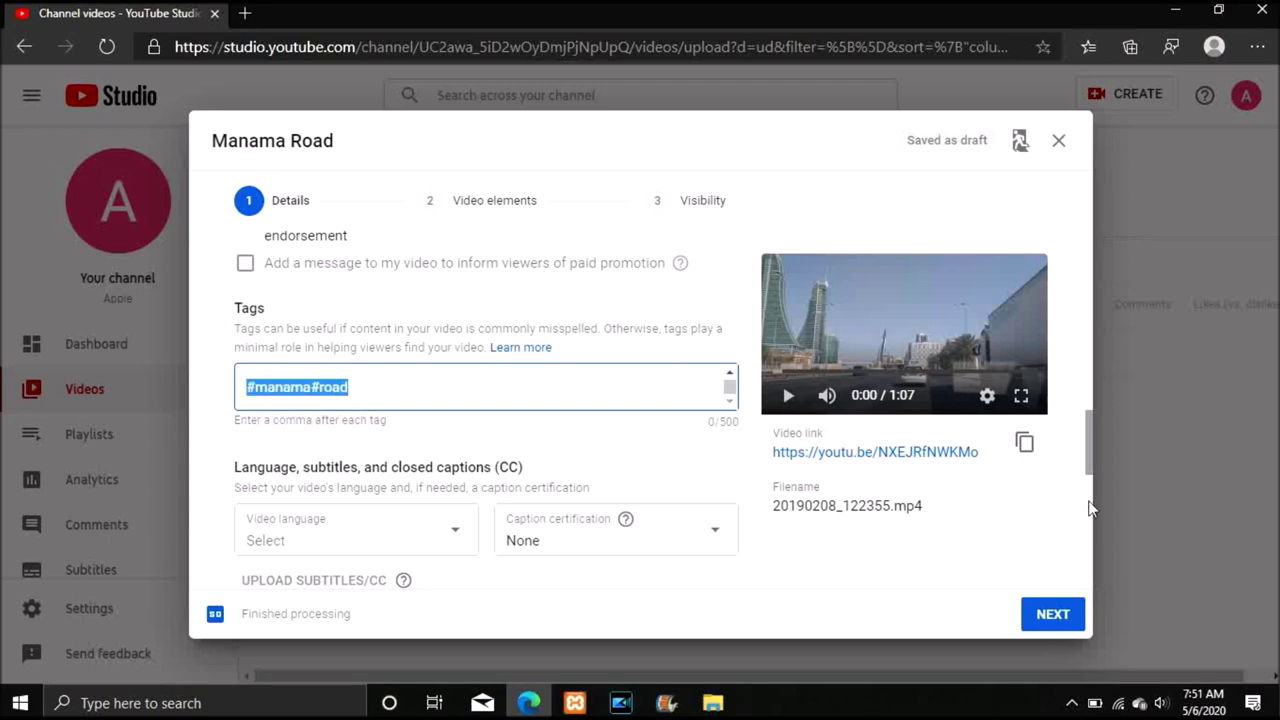
pyautogui.rightClick(331, 387)
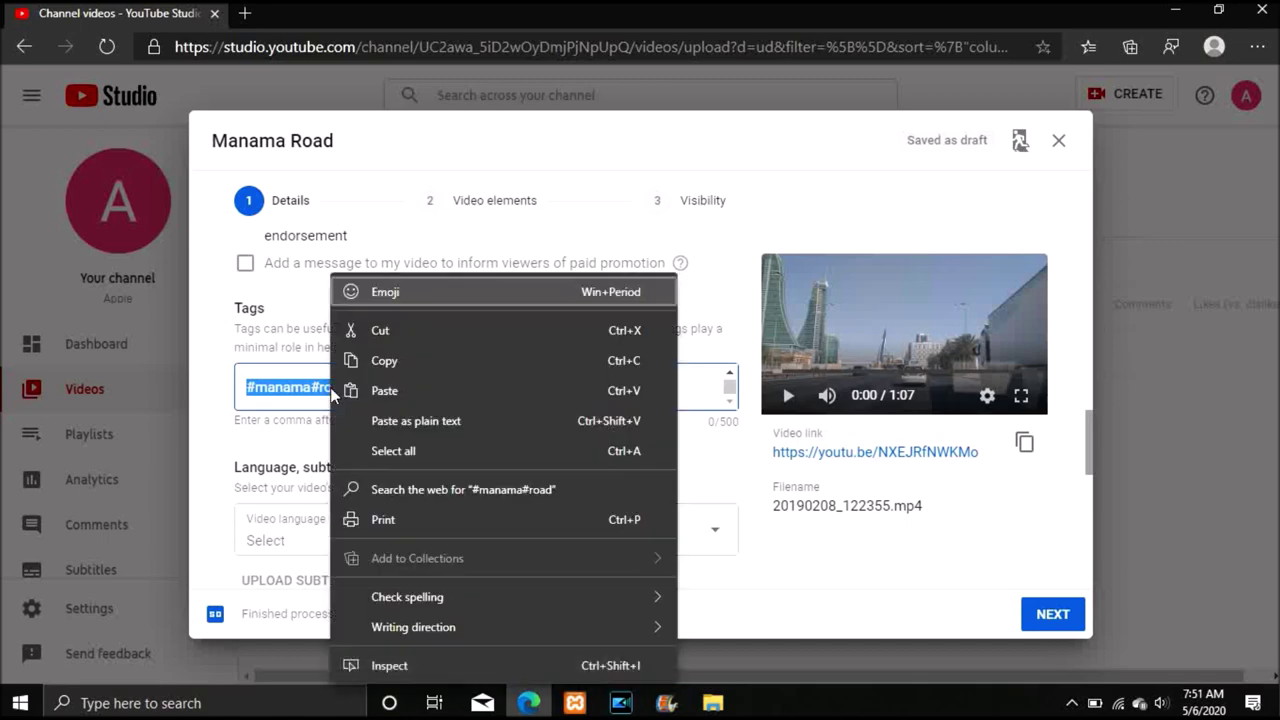
pyautogui.click(395, 368)
pyautogui.moveTo(1089, 423); pyautogui.dragTo(1075, 272)
pyautogui.click(486, 311)
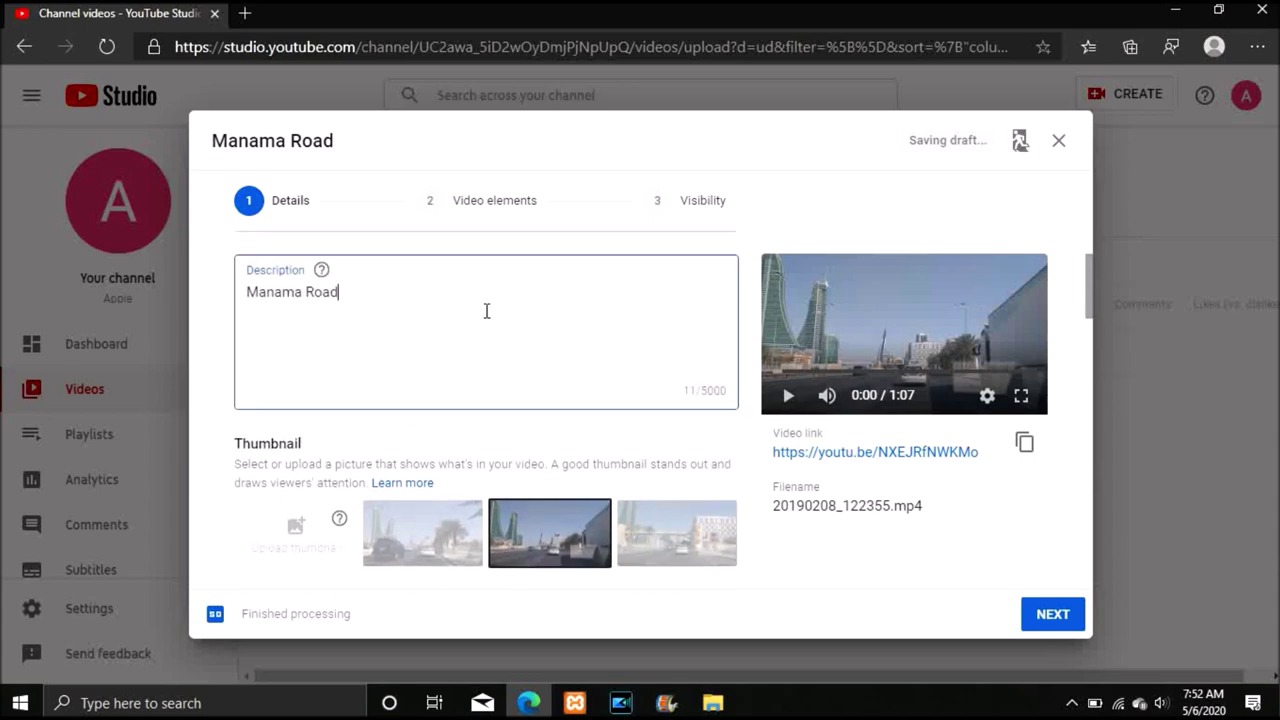
pyautogui.hotkey('ctrl', 'v')
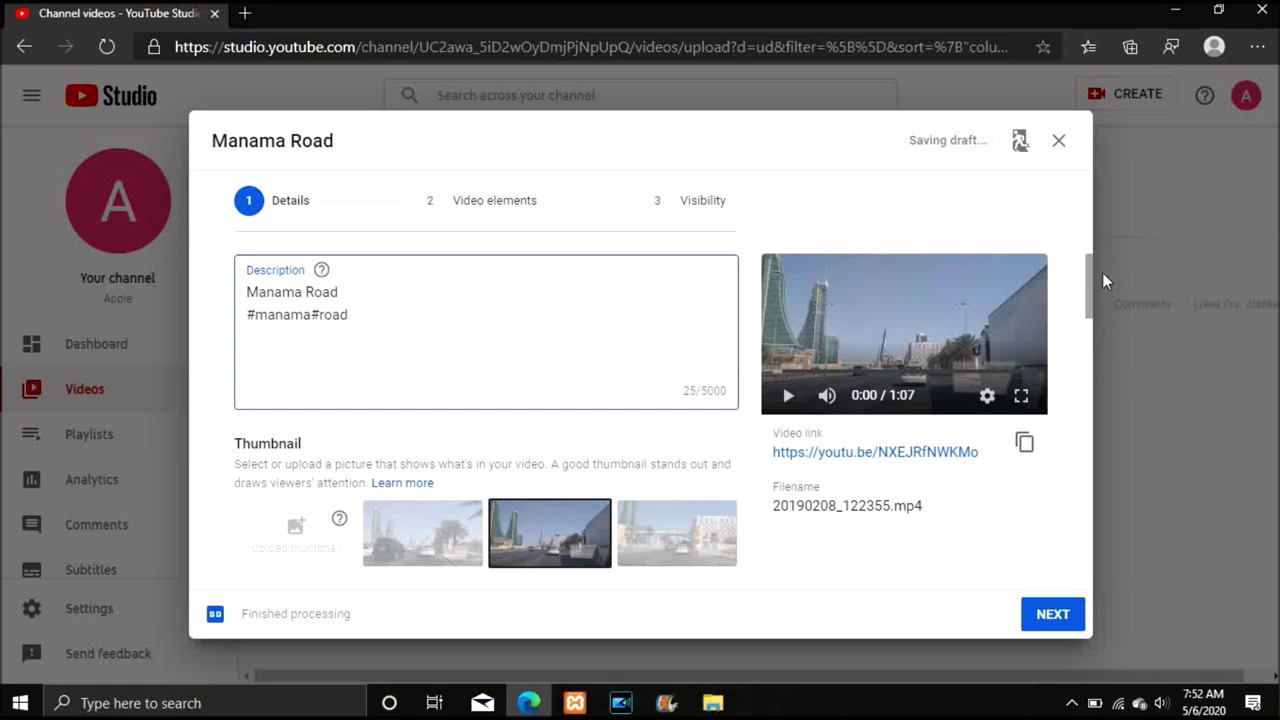
# - Set the video language to "Not applicable"
pyautogui.moveTo(1088, 278); pyautogui.dragTo(1109, 450)
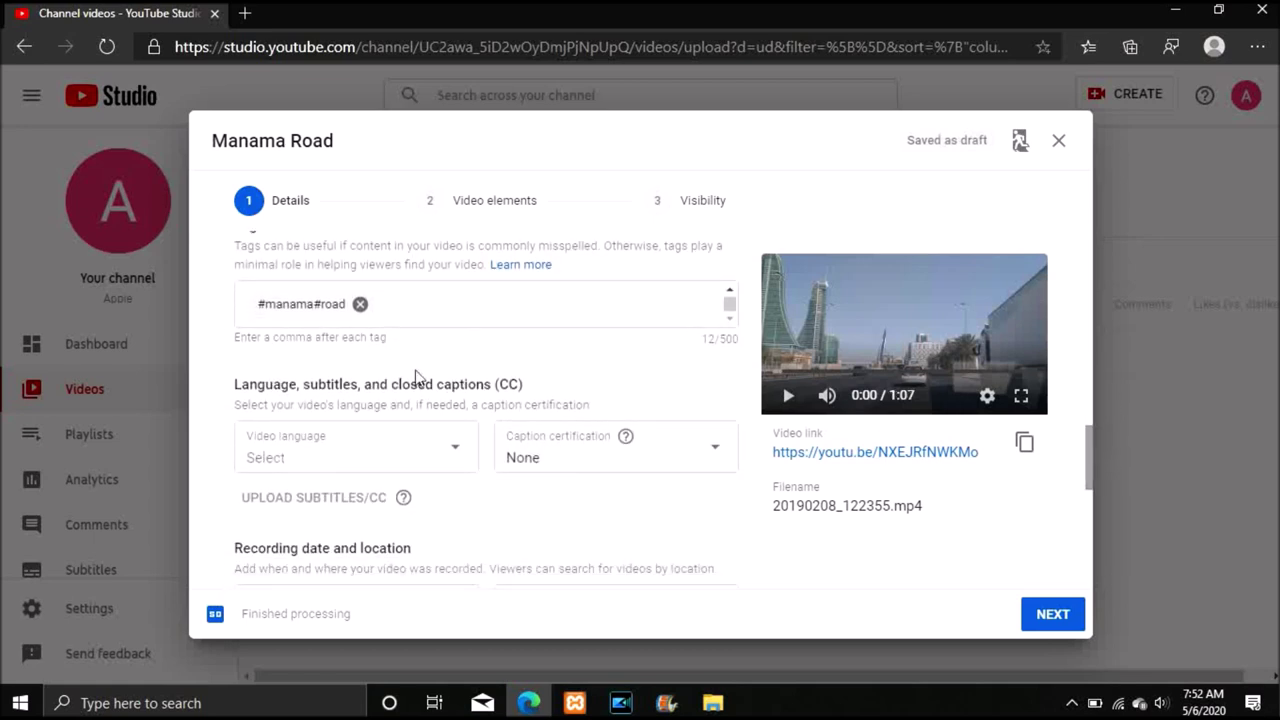
pyautogui.click(458, 453)
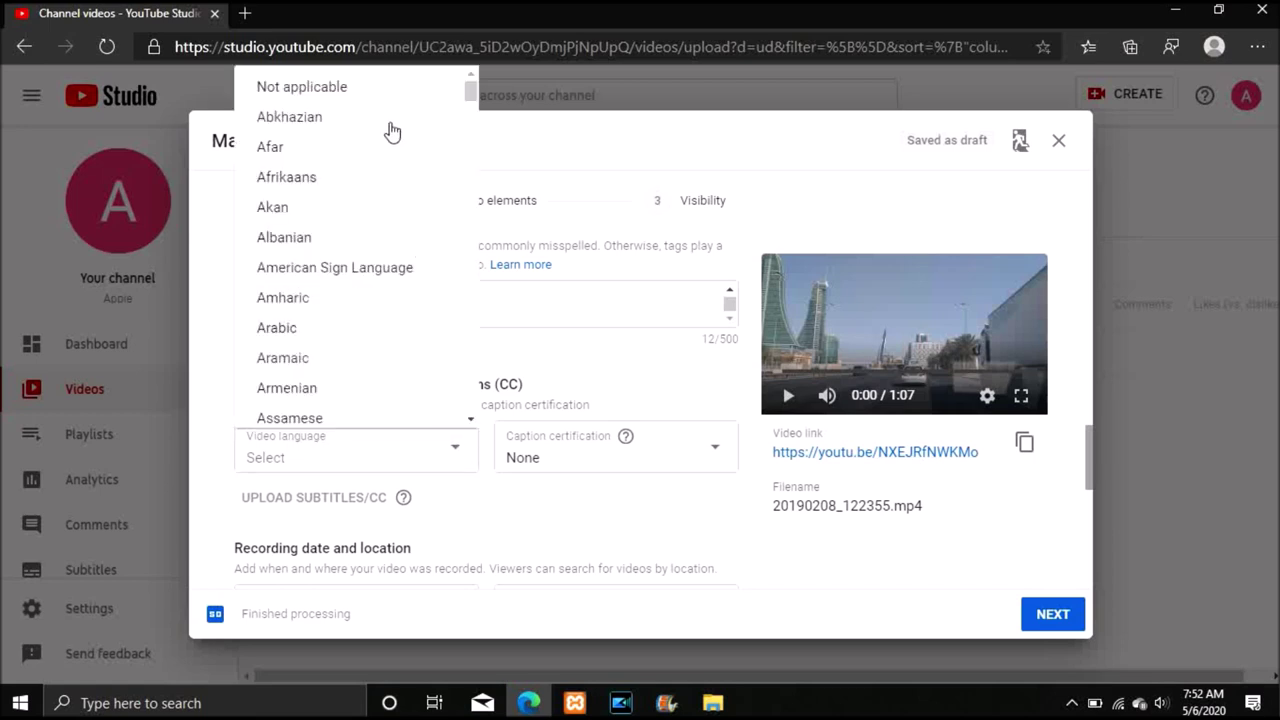
pyautogui.click(391, 100)
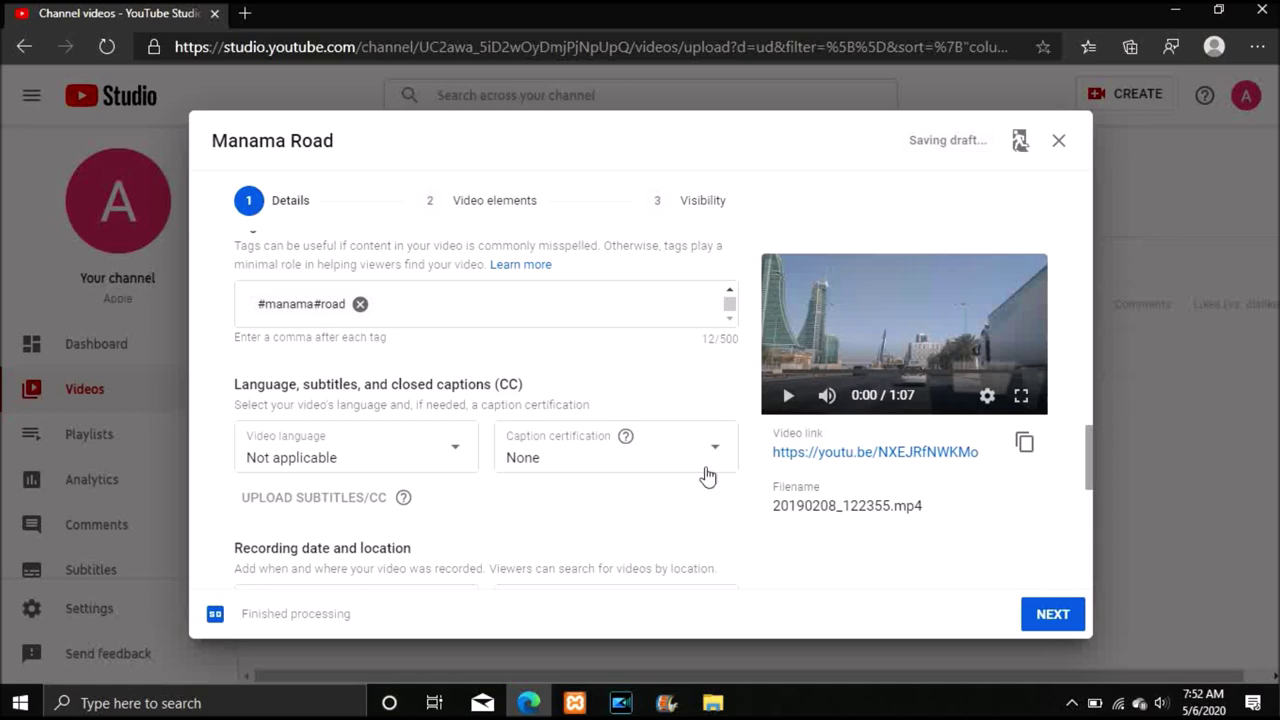
# - Look through the video language list and the caption certification choices without picking another option
pyautogui.click(457, 449)
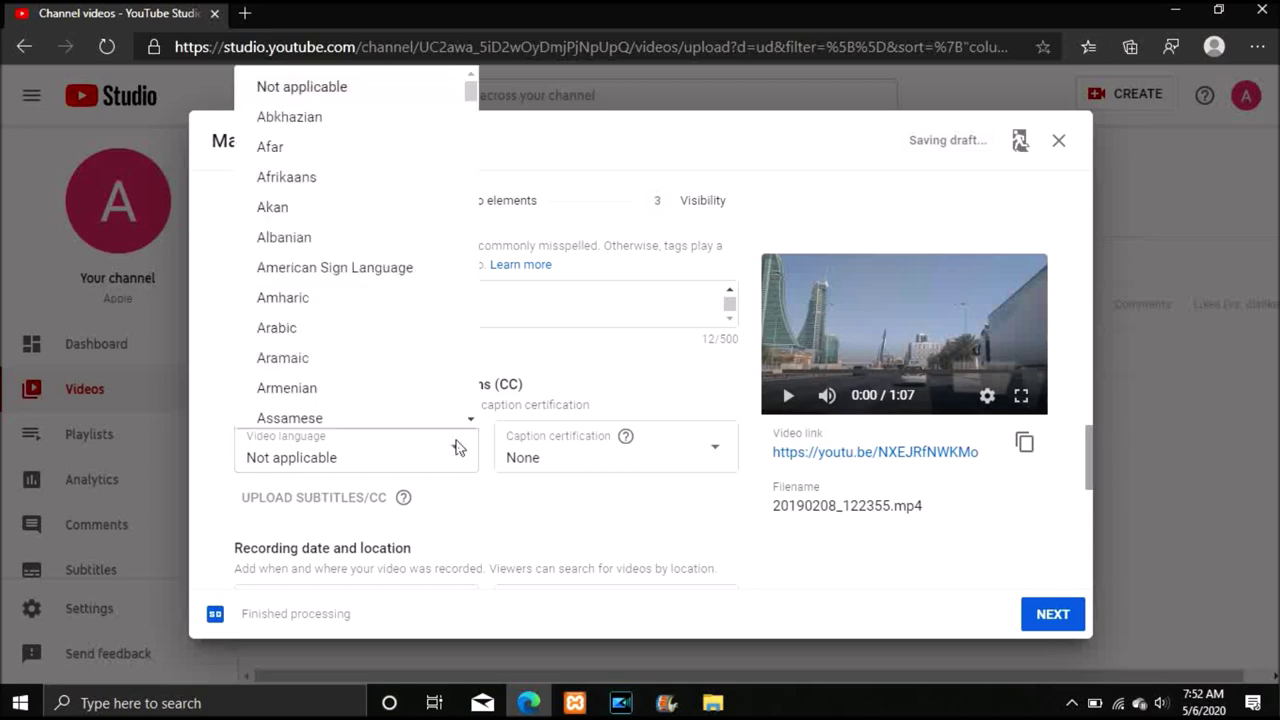
pyautogui.moveTo(465, 85); pyautogui.dragTo(474, 208)
pyautogui.moveTo(474, 233); pyautogui.dragTo(476, 270)
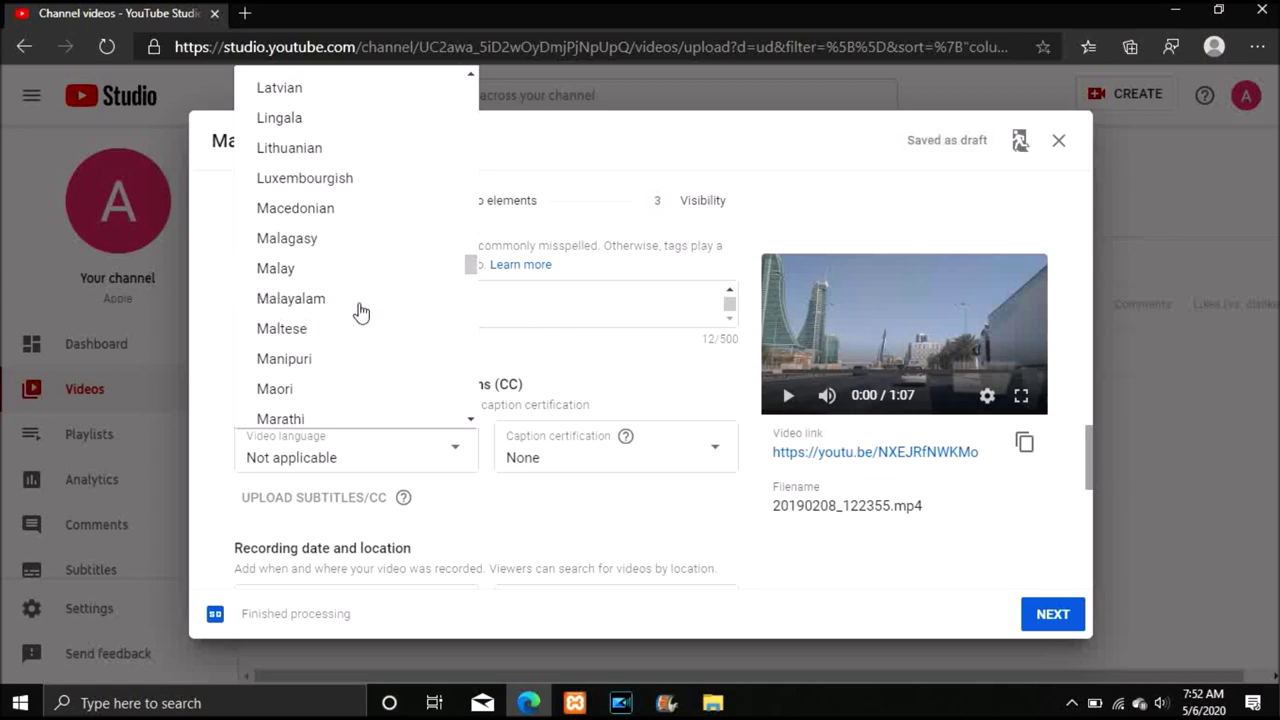
pyautogui.click(588, 372)
pyautogui.click(720, 455)
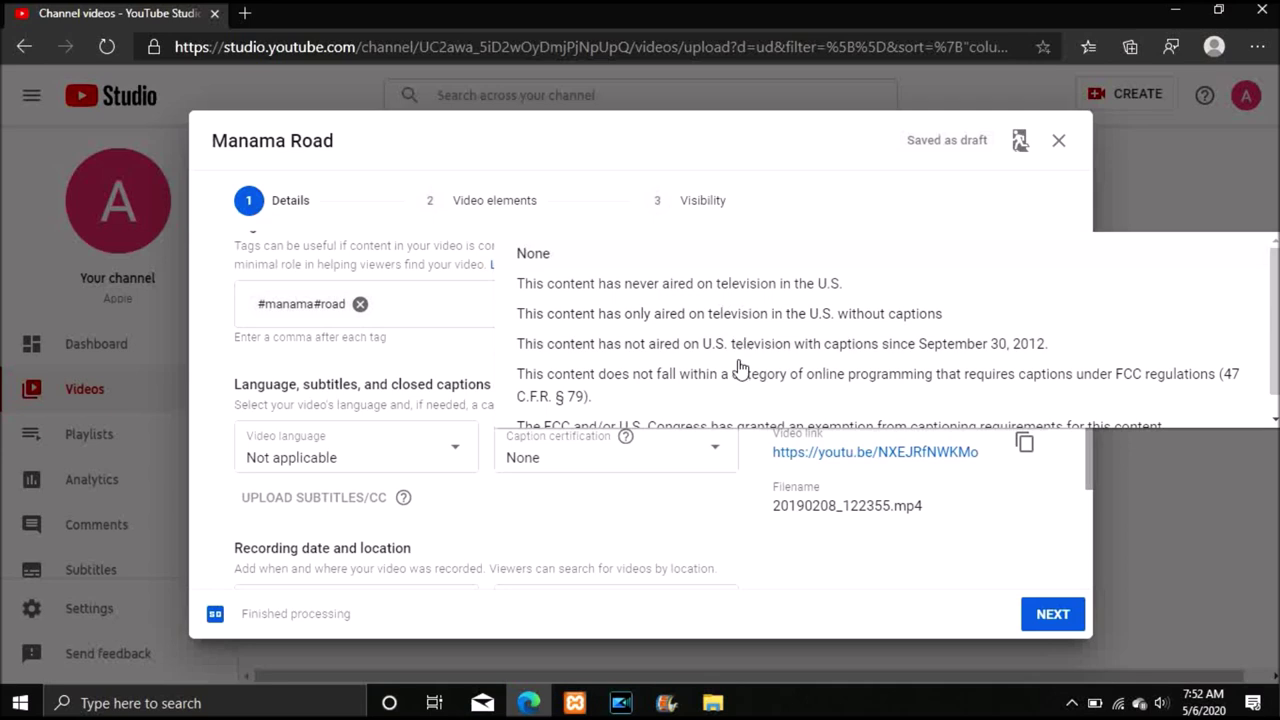
pyautogui.click(754, 484)
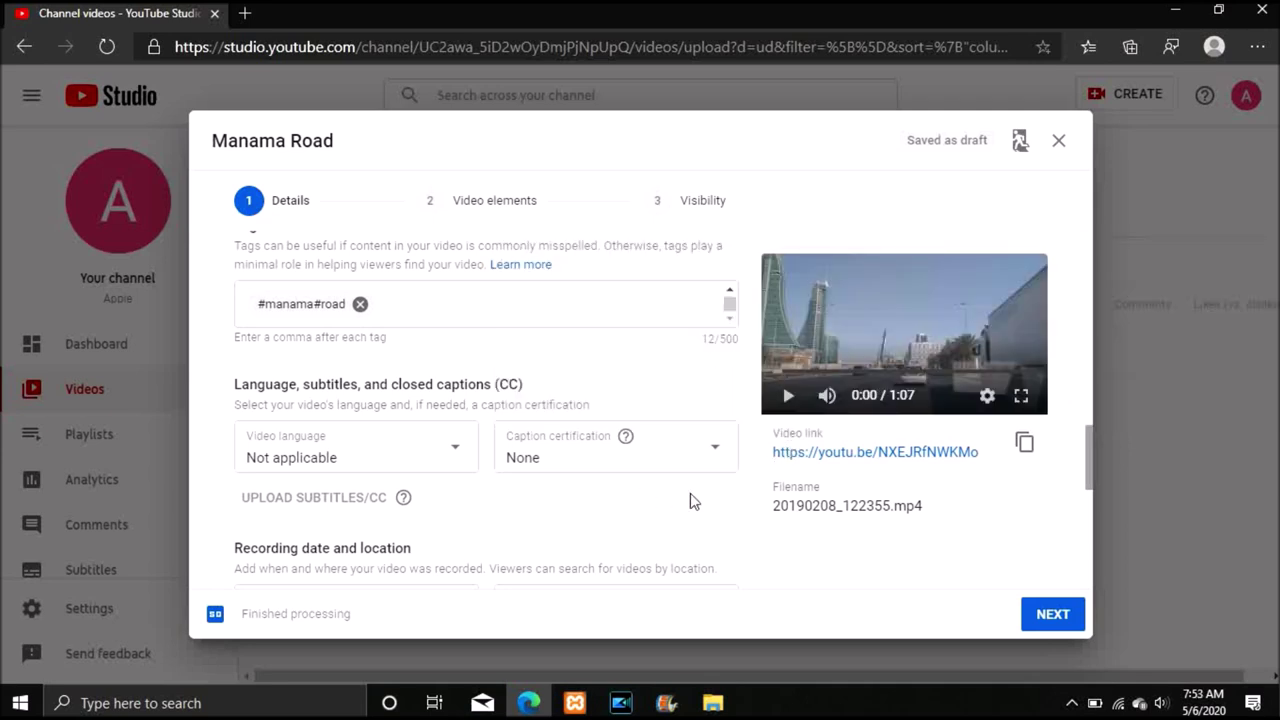
# - Review the recording date, location and distribution settings, and check the license field without changing it
pyautogui.moveTo(1091, 457); pyautogui.dragTo(1098, 494)
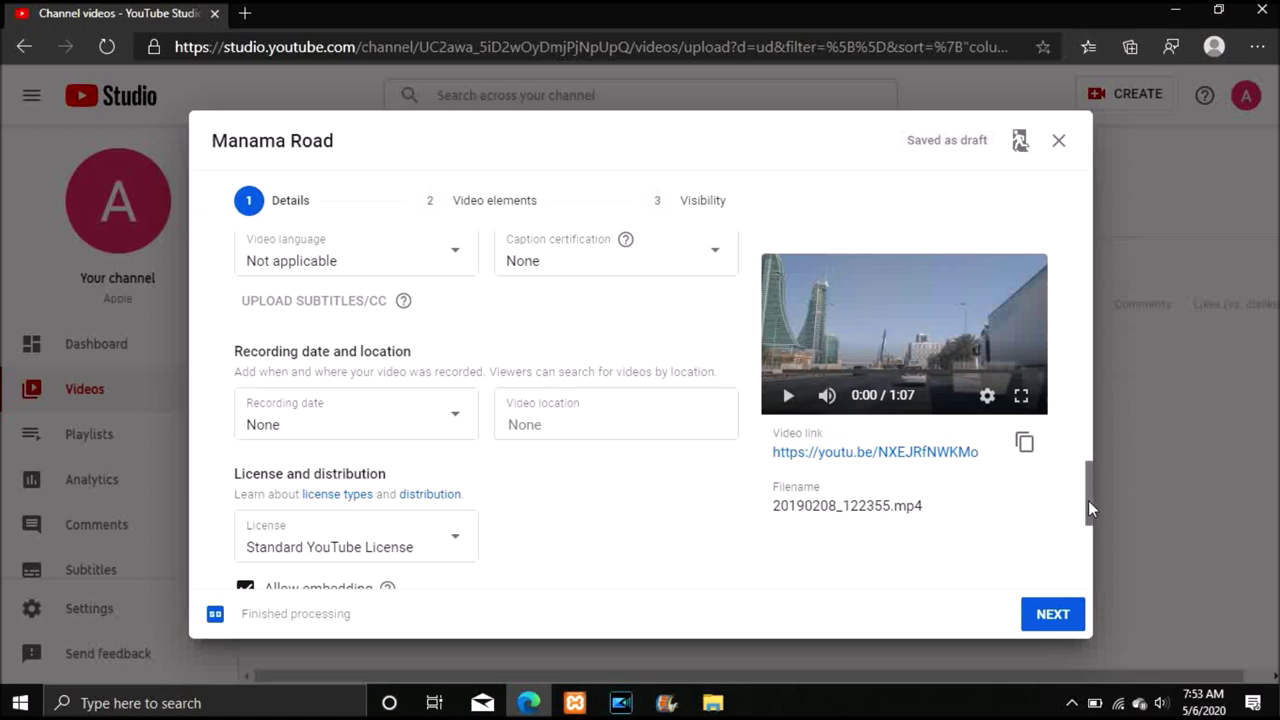
pyautogui.moveTo(1089, 500); pyautogui.dragTo(1096, 526)
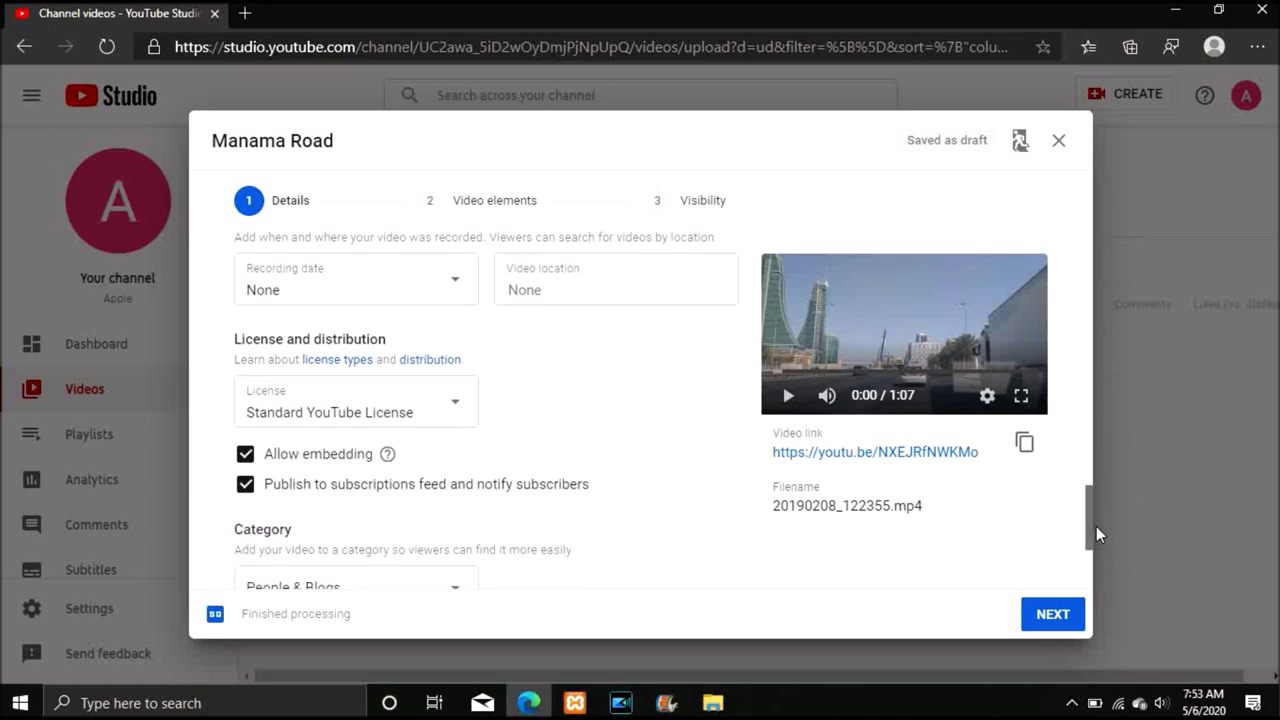
pyautogui.click(460, 405)
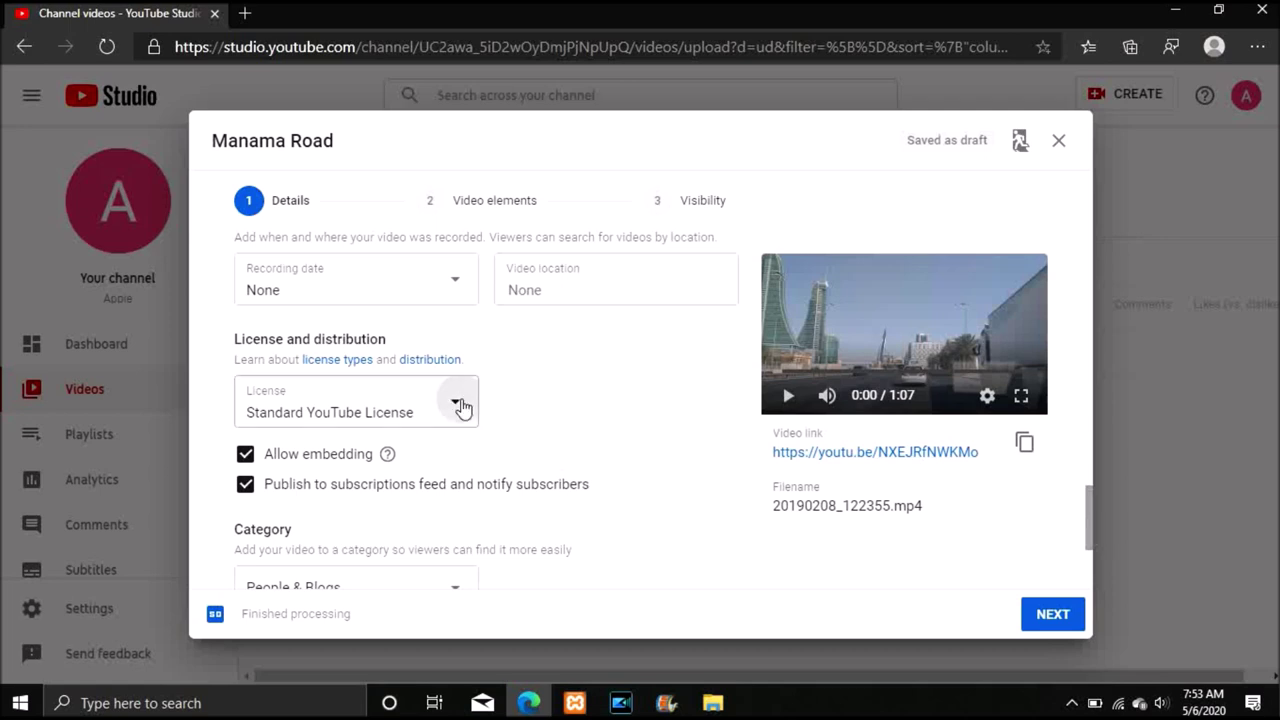
pyautogui.click(526, 417)
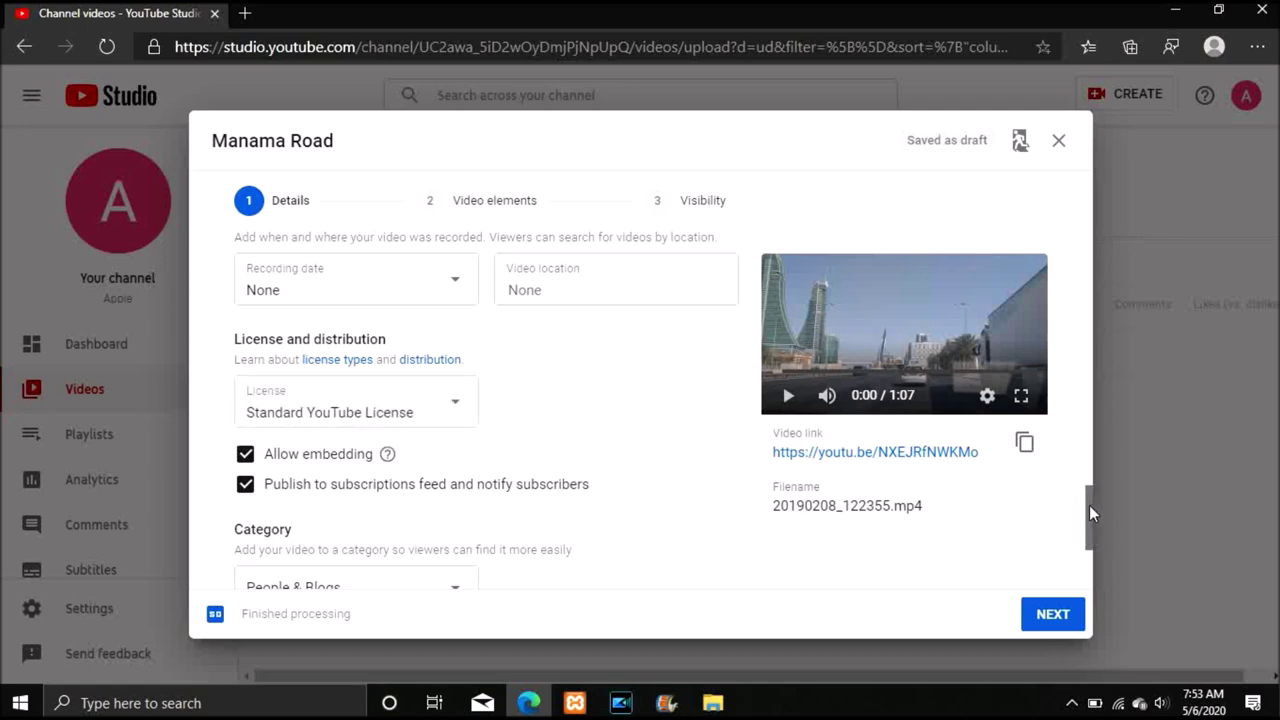
pyautogui.hotkey('ctrl', '-')
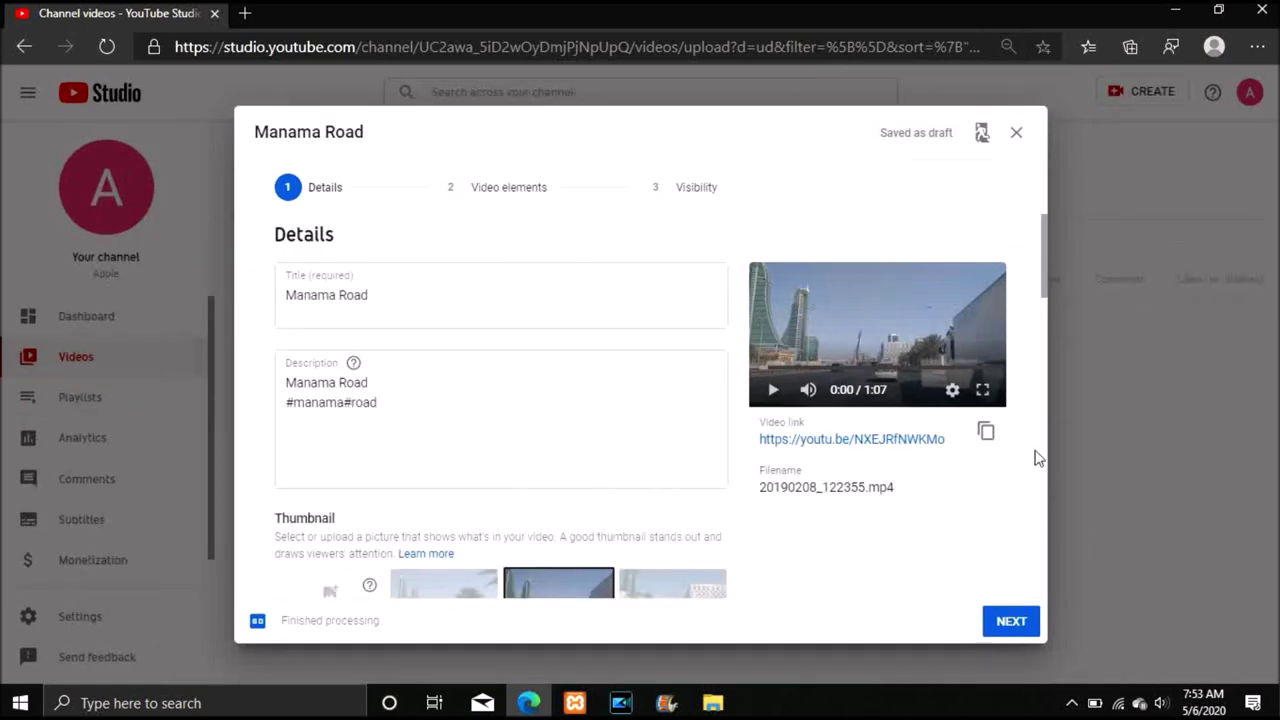
pyautogui.hotkey('ctrl', '+')
pyautogui.moveTo(1044, 253); pyautogui.dragTo(1090, 287)
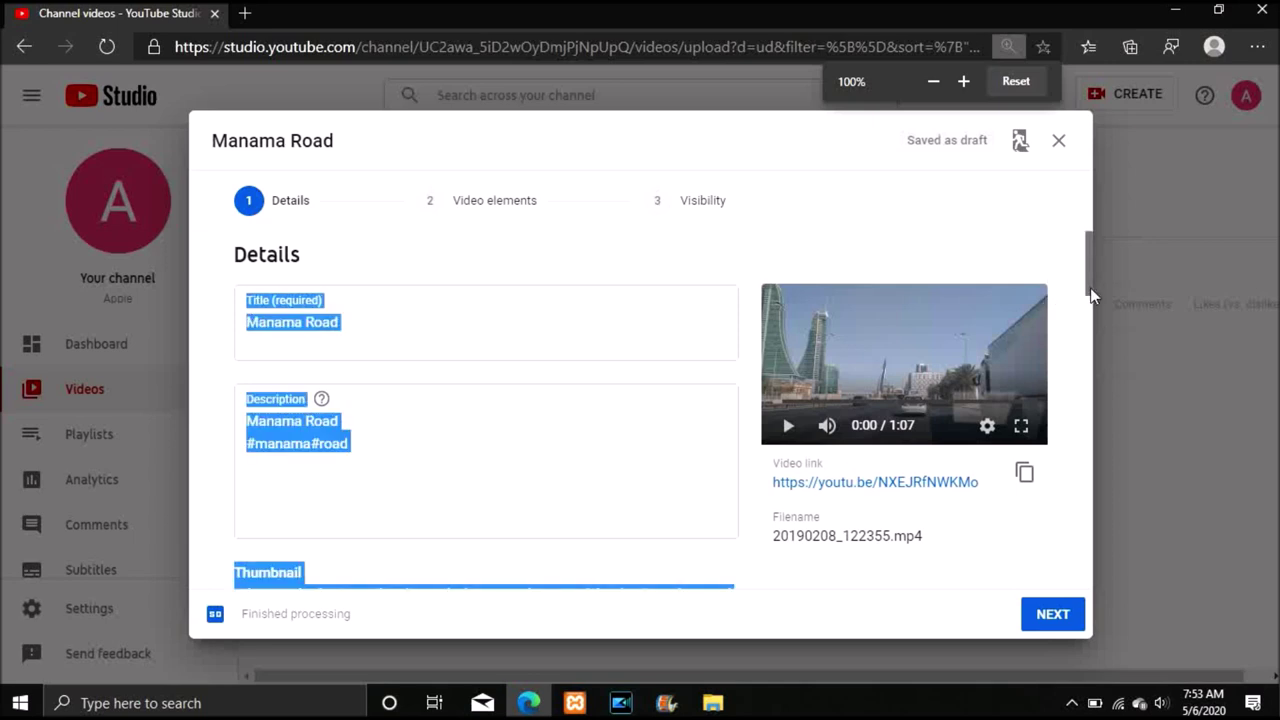
pyautogui.click(1074, 357)
# - Set the video's category to "Travel & Events"
pyautogui.moveTo(1089, 277); pyautogui.dragTo(1080, 580)
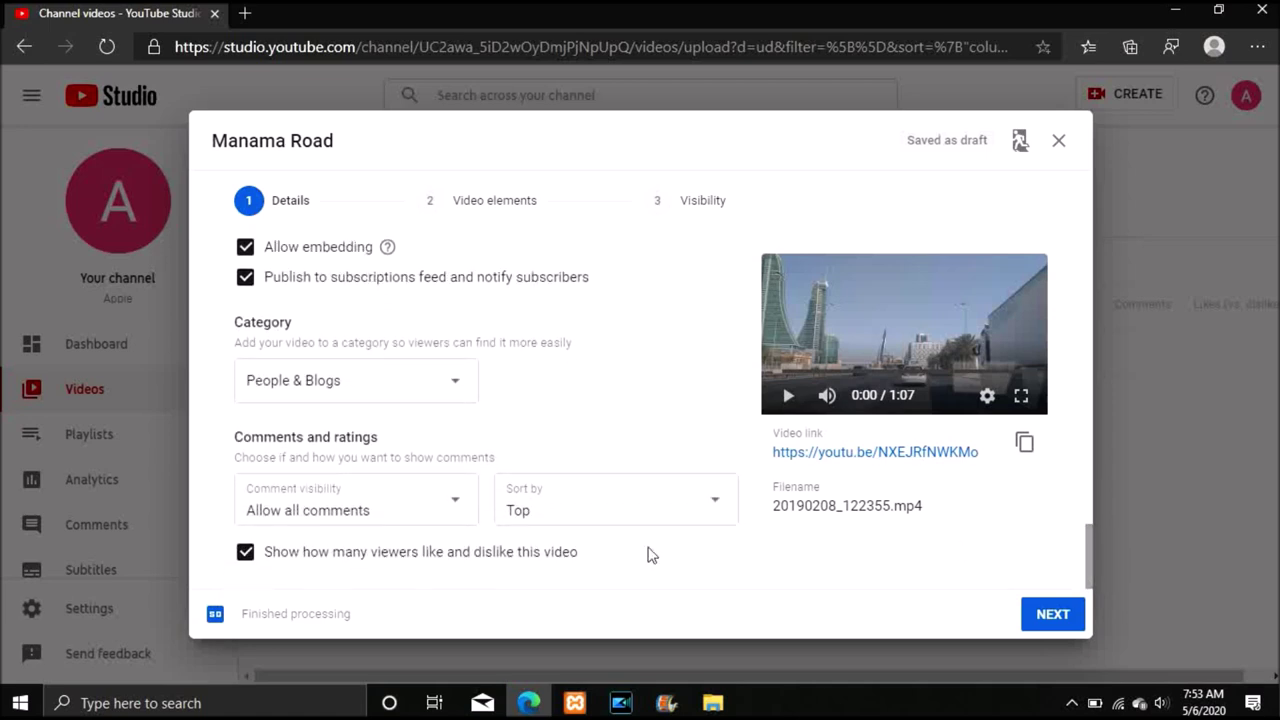
pyautogui.click(461, 378)
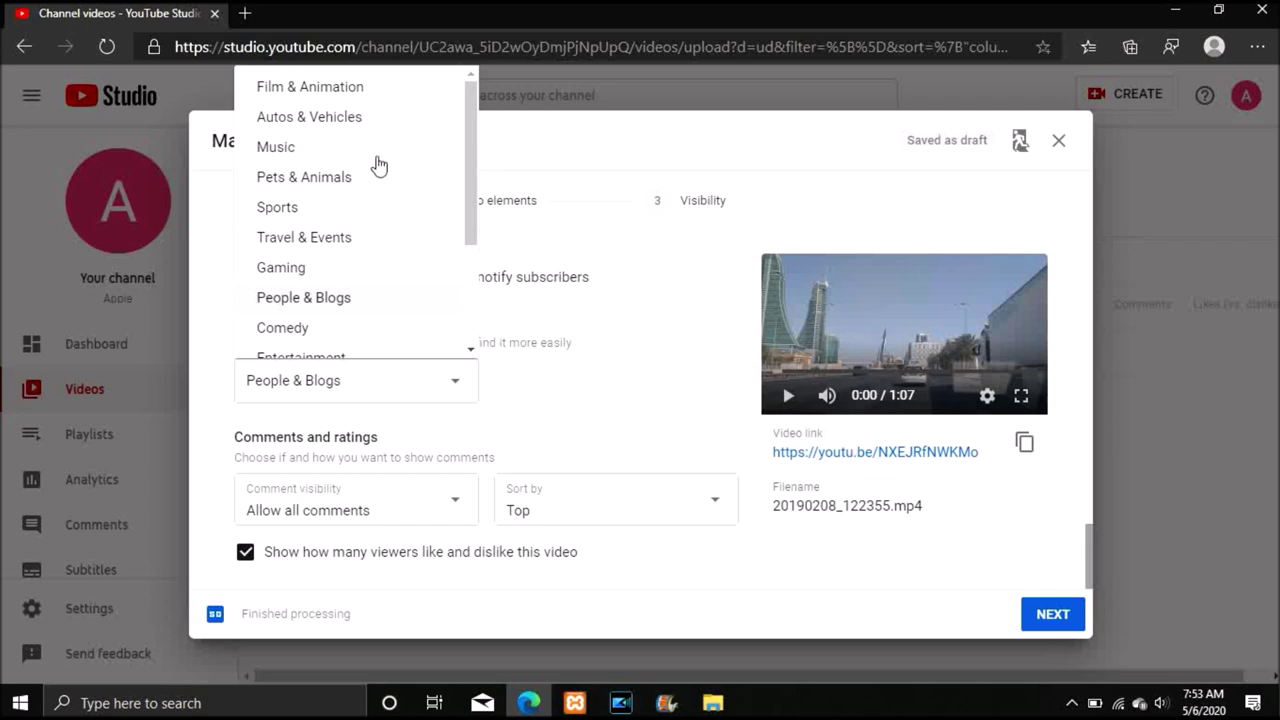
pyautogui.moveTo(472, 178)
pyautogui.mouseDown()
pyautogui.moveTo(478, 275)
pyautogui.moveTo(489, 180)
pyautogui.mouseUp()
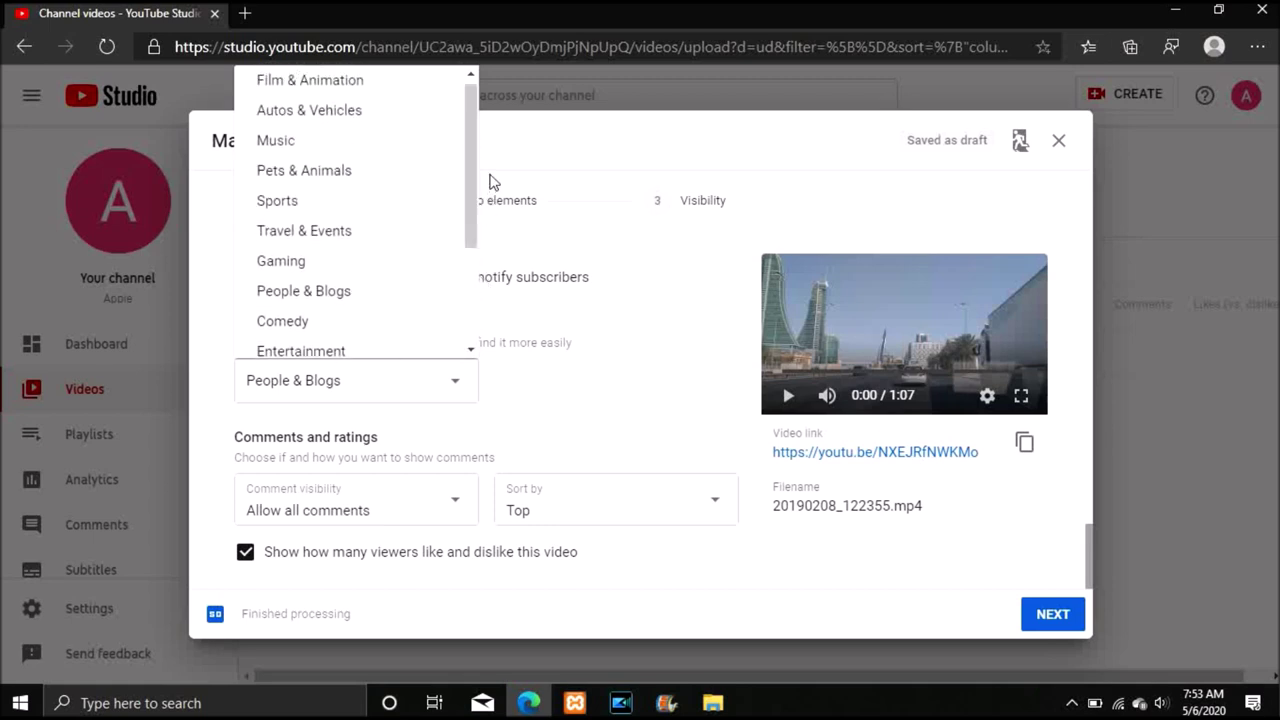
pyautogui.click(366, 231)
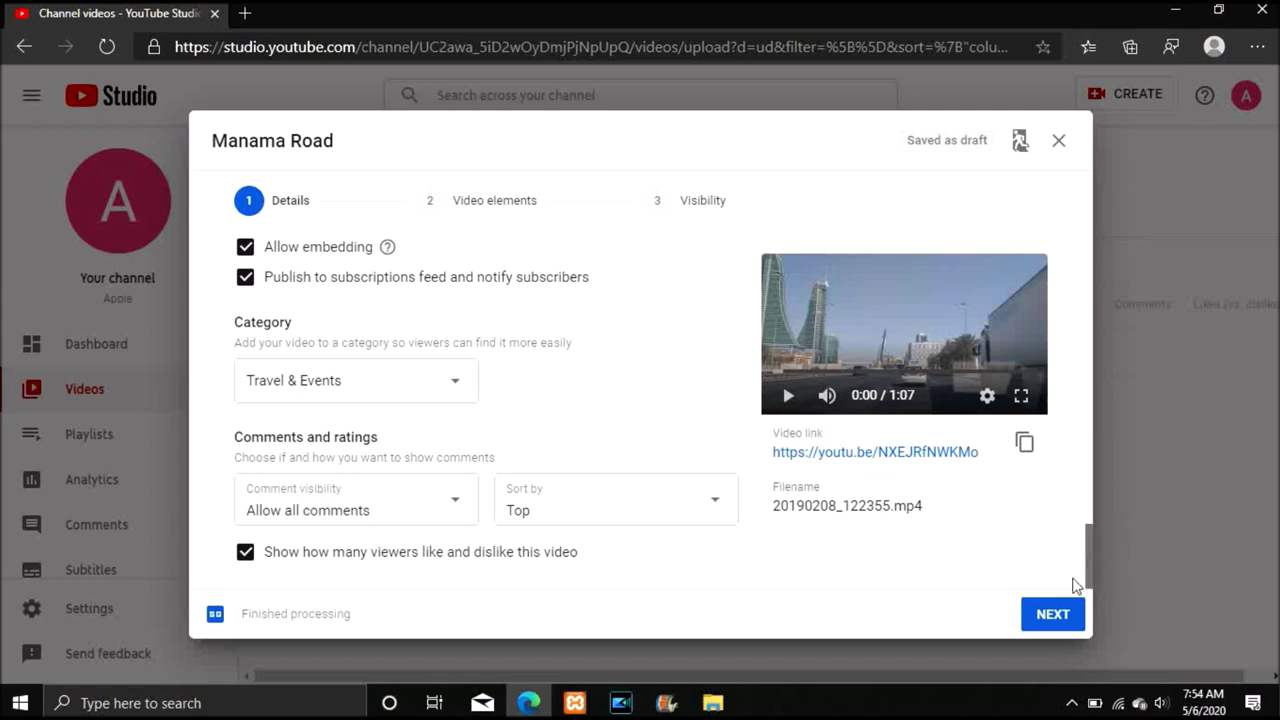
# - Continue past the video elements without adding an end screen or cards, and set the video's visibility to Public
pyautogui.click(1044, 614)
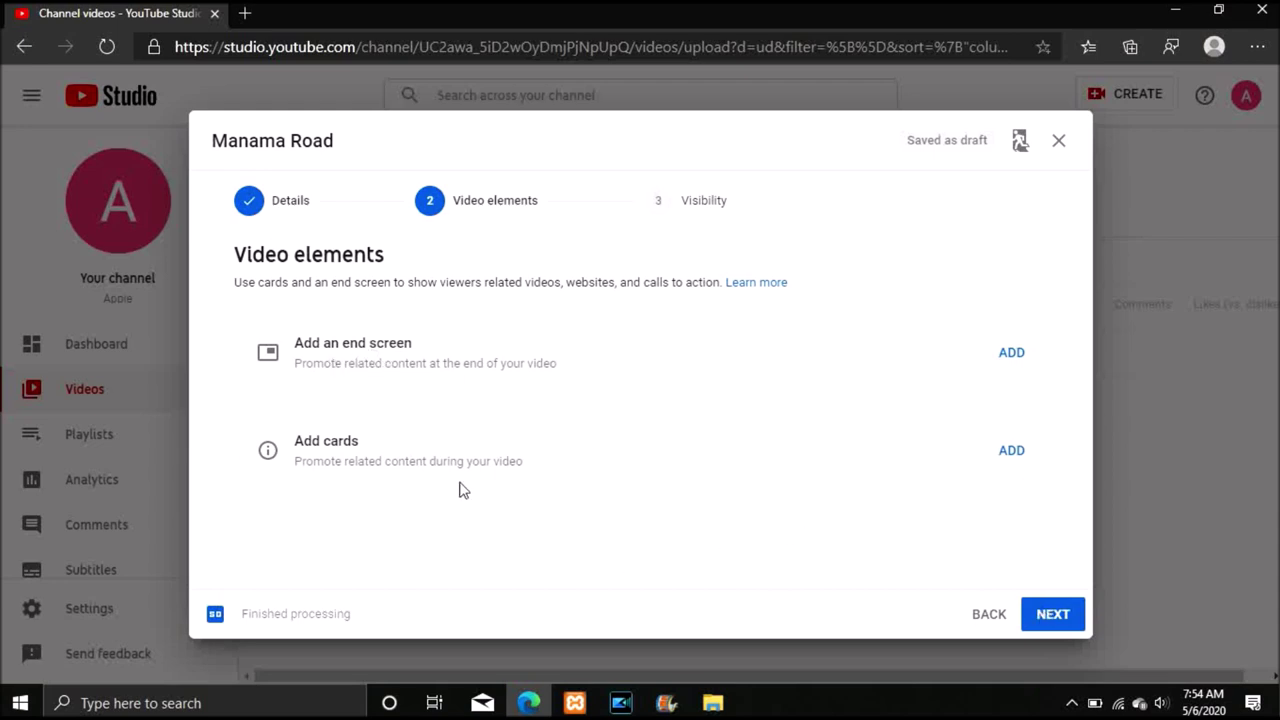
pyautogui.click(1055, 614)
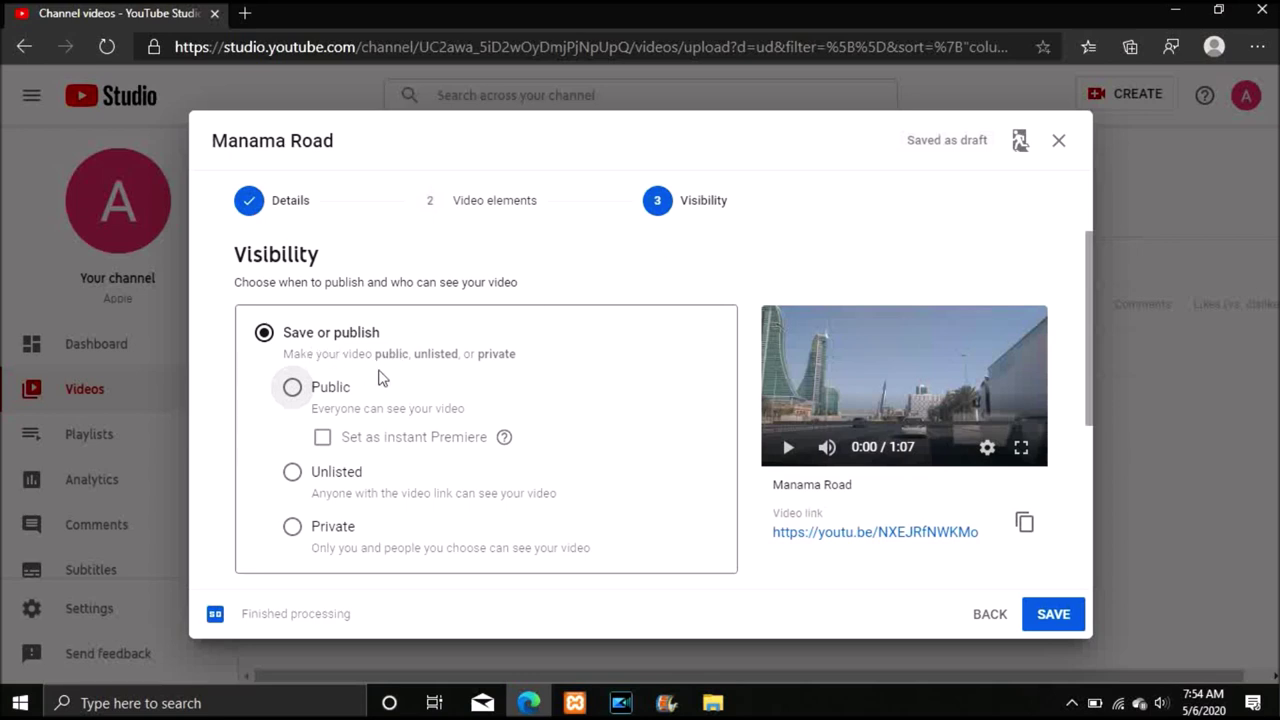
pyautogui.click(292, 389)
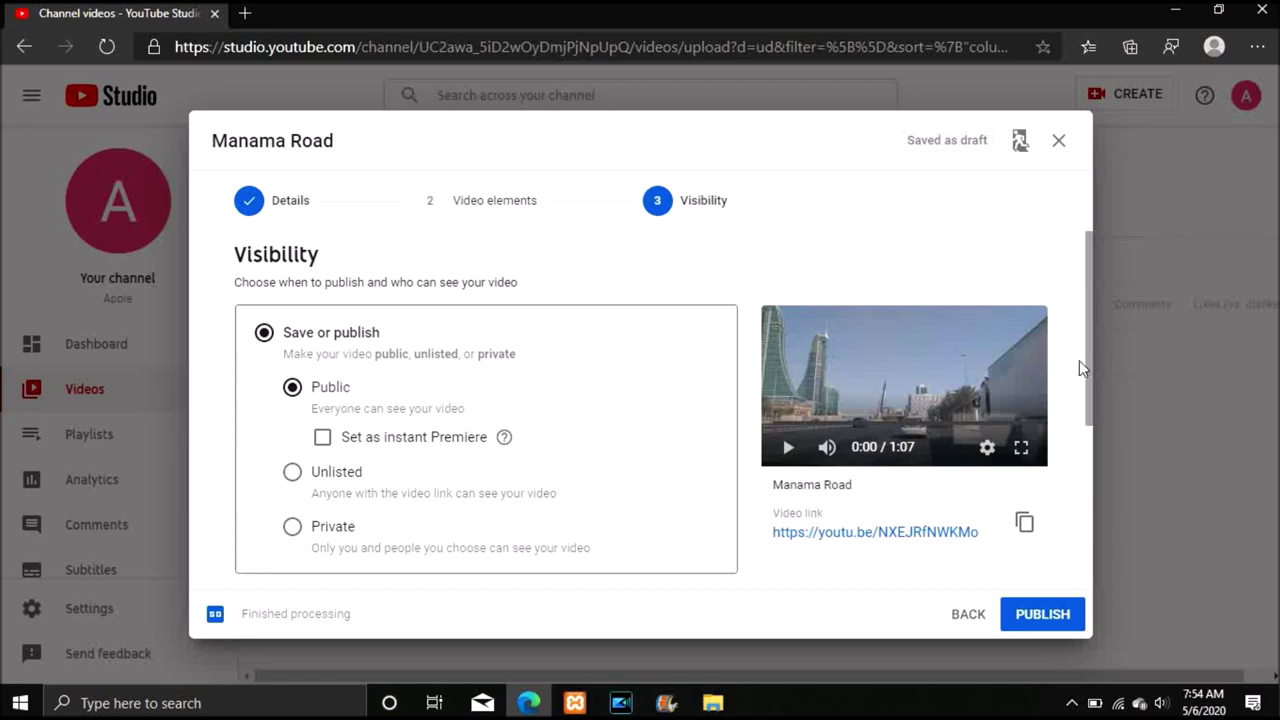
# - Switch the video's visibility to Schedule, with May 7, 2020 at 12:00 AM as the publishing date and time
pyautogui.moveTo(1088, 363); pyautogui.dragTo(1068, 535)
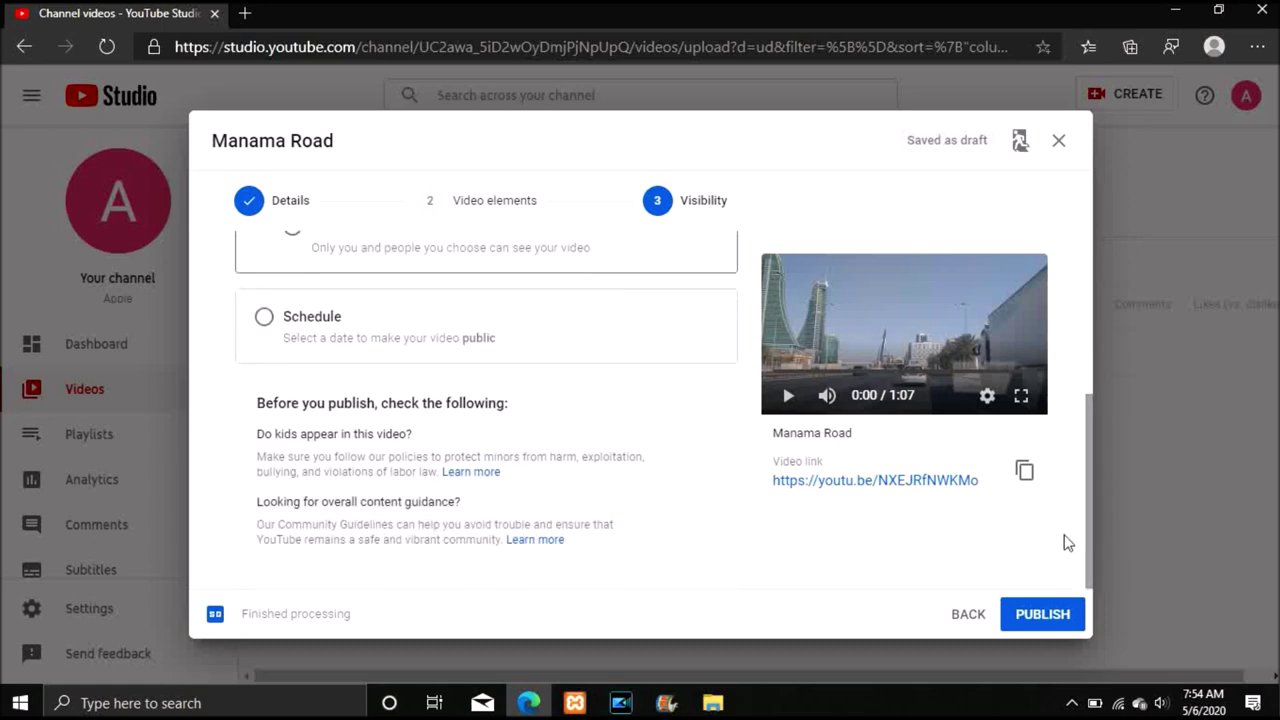
pyautogui.click(321, 326)
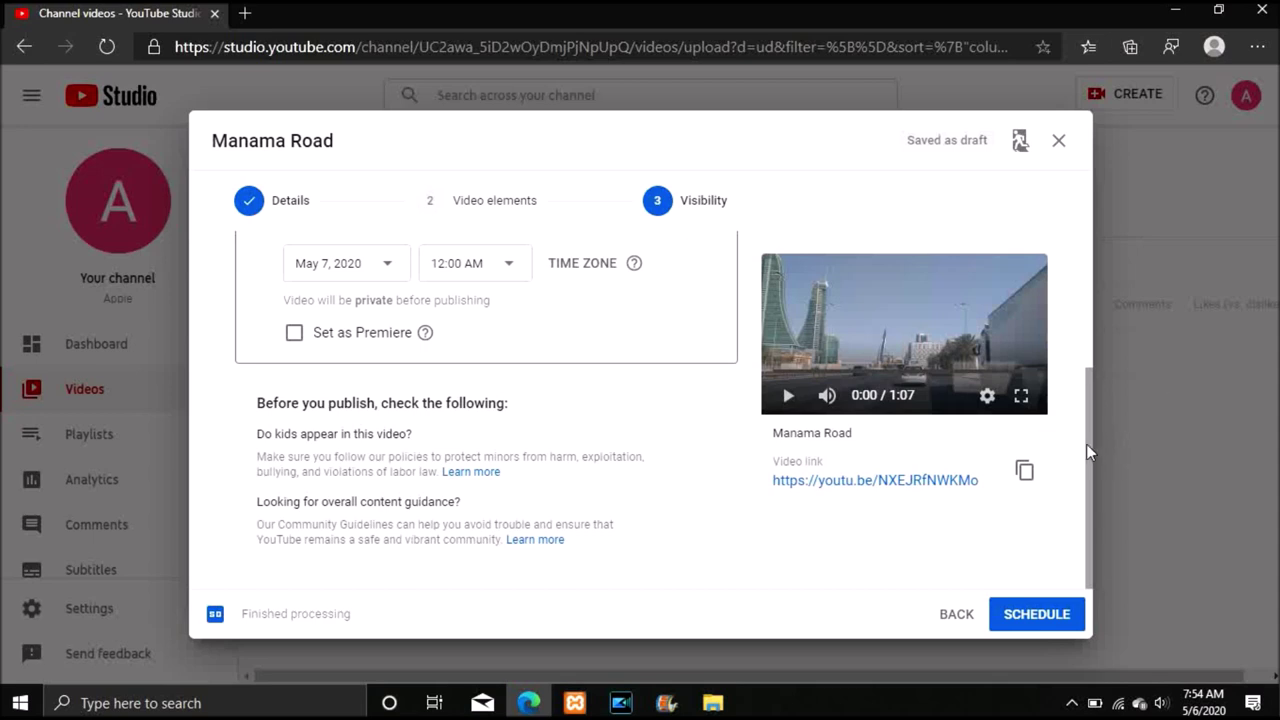
pyautogui.moveTo(1089, 441); pyautogui.dragTo(1084, 368)
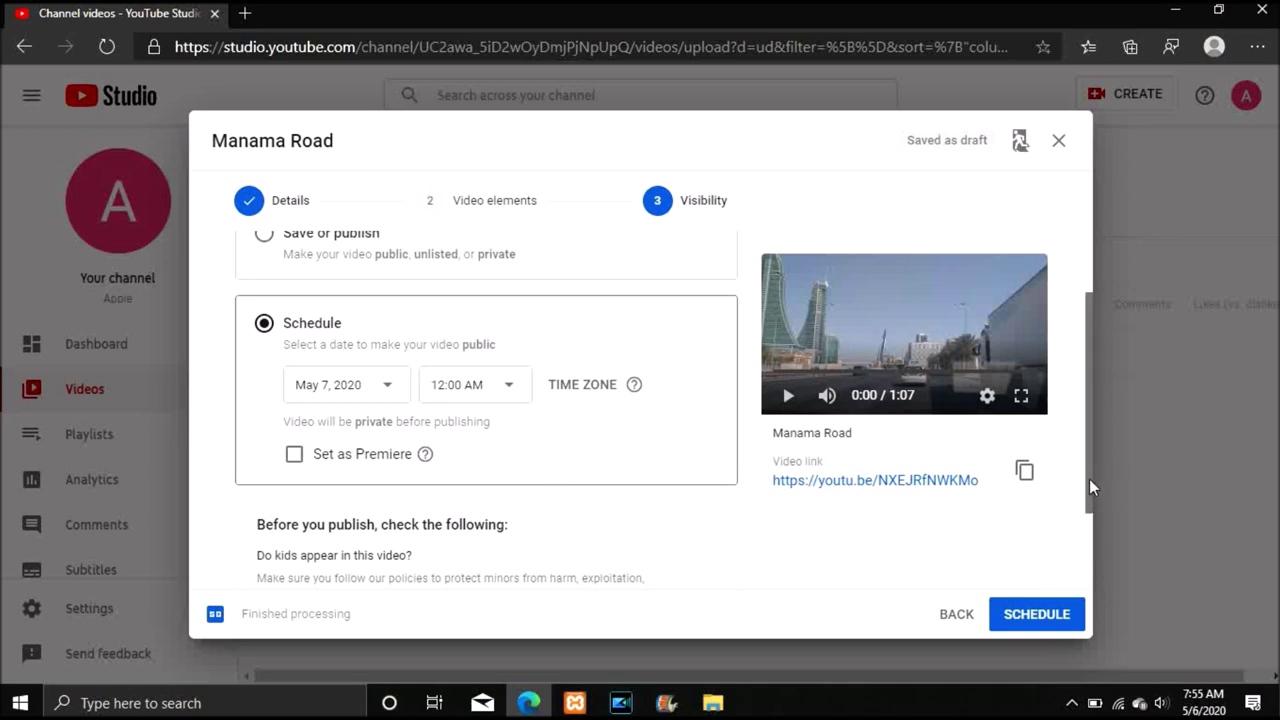
pyautogui.moveTo(1089, 479); pyautogui.dragTo(1087, 363)
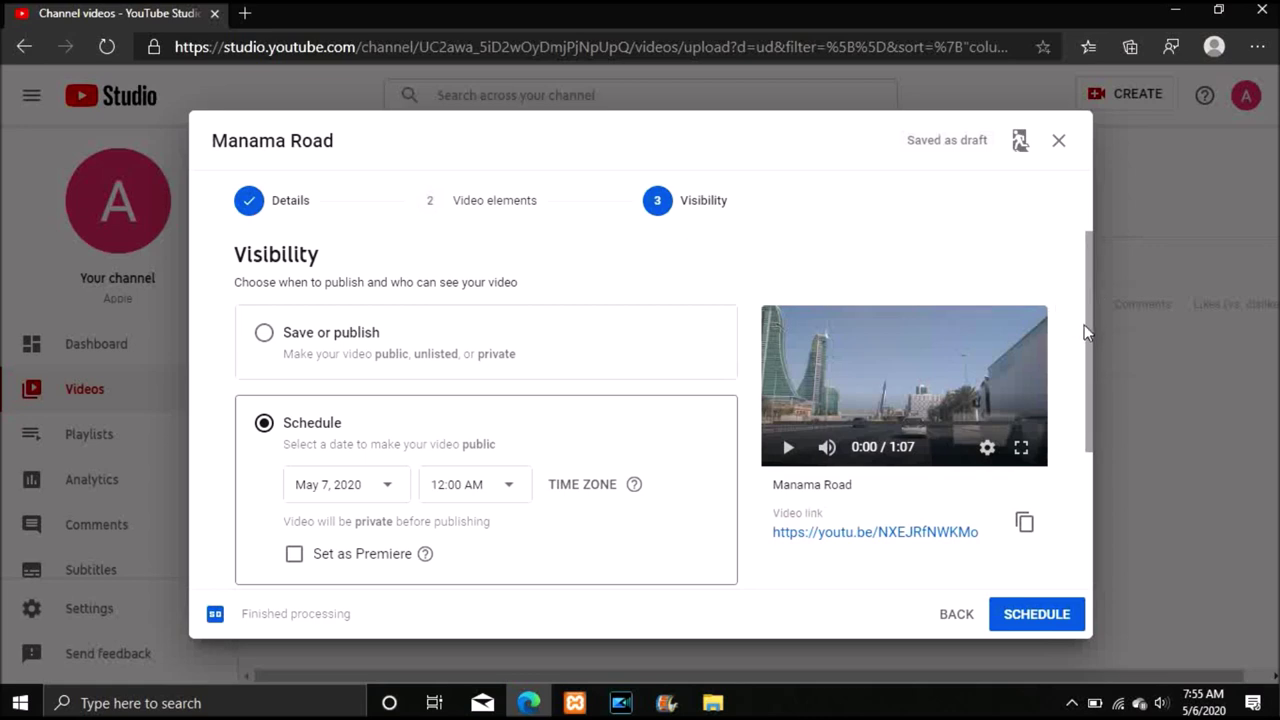
pyautogui.moveTo(1088, 333); pyautogui.dragTo(1098, 226)
pyautogui.doubleClick(1090, 228)
pyautogui.click(1069, 486)
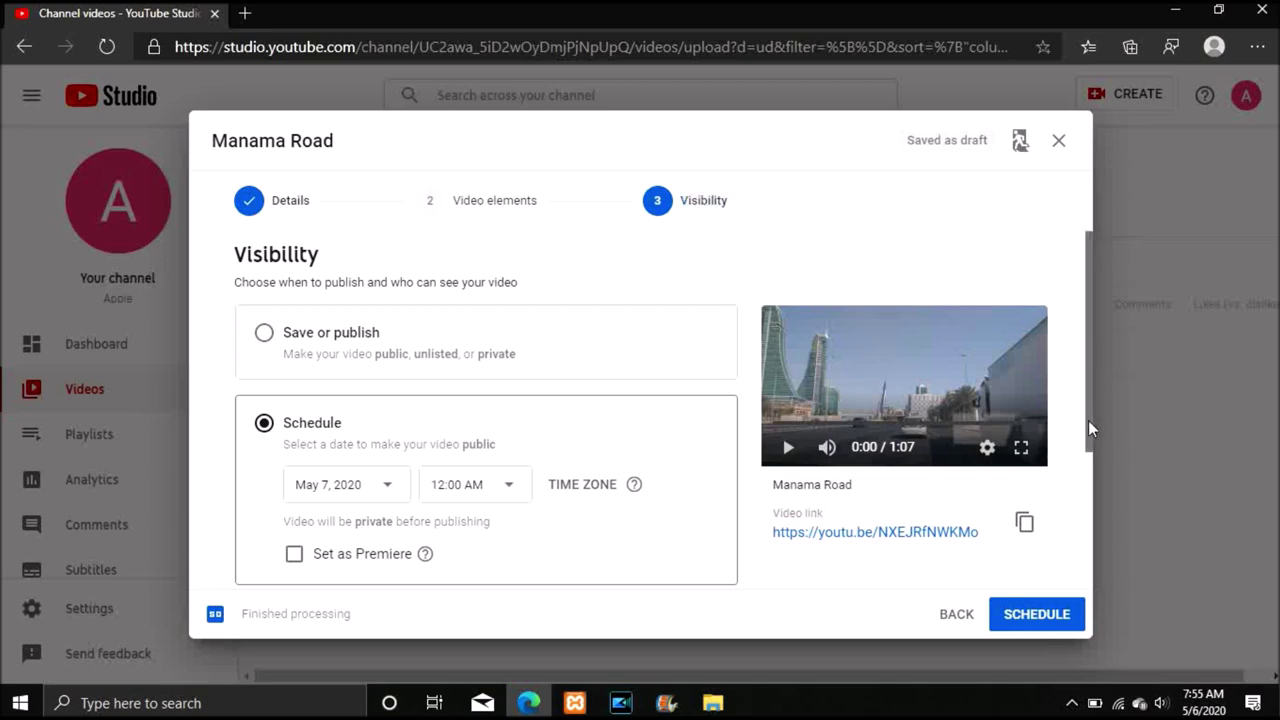
pyautogui.doubleClick(1090, 205)
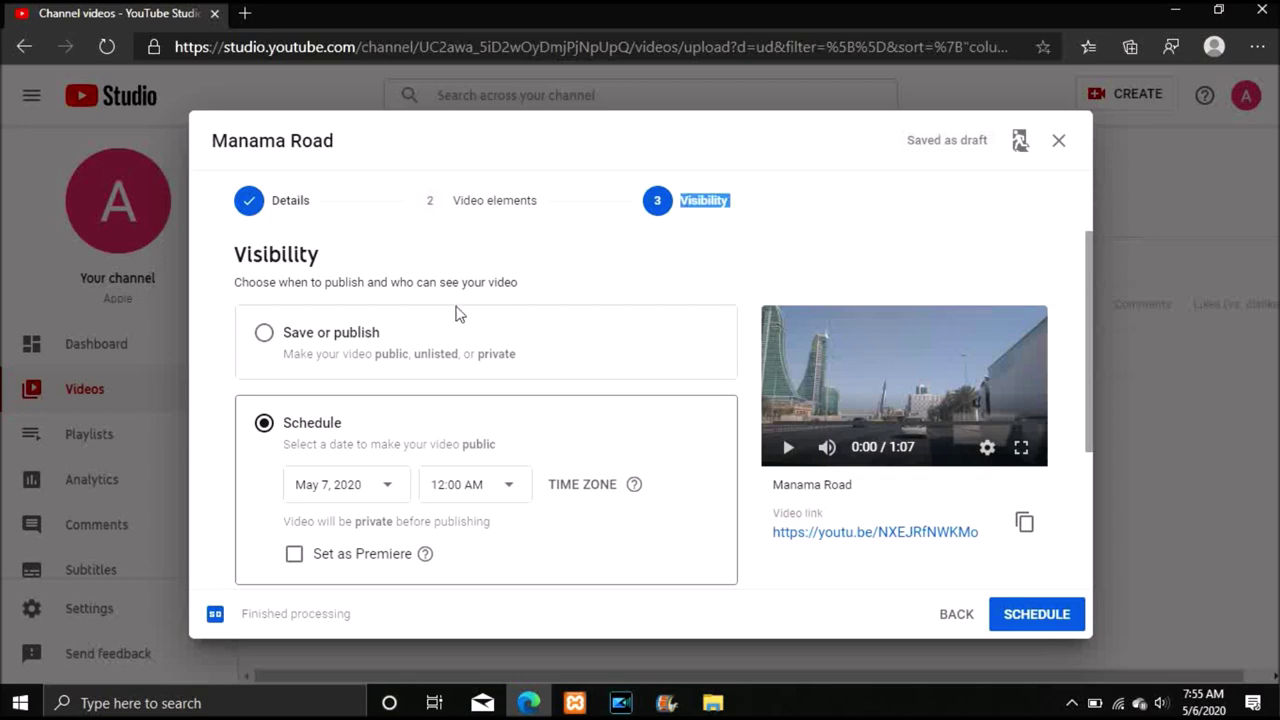
# - Set the Manama Road video to Save or publish with Private visibility, check the pre-publishing notes, and save the upload
pyautogui.click(295, 338)
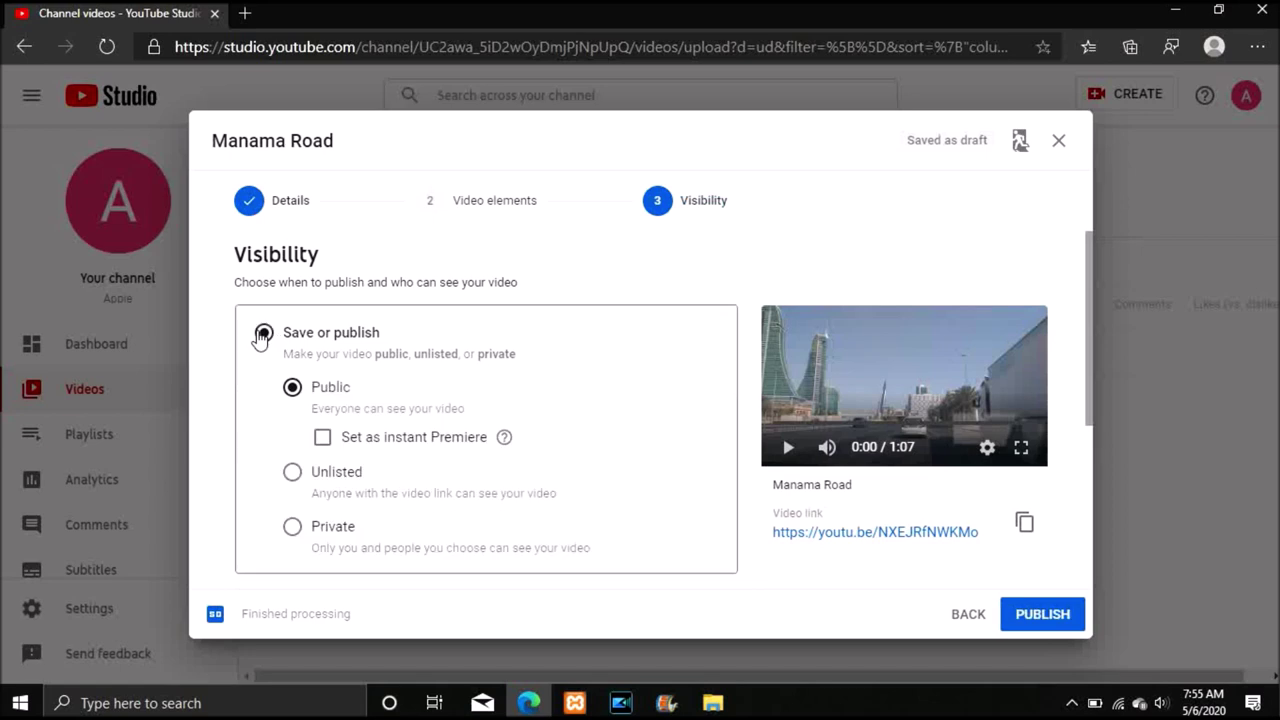
pyautogui.click(292, 530)
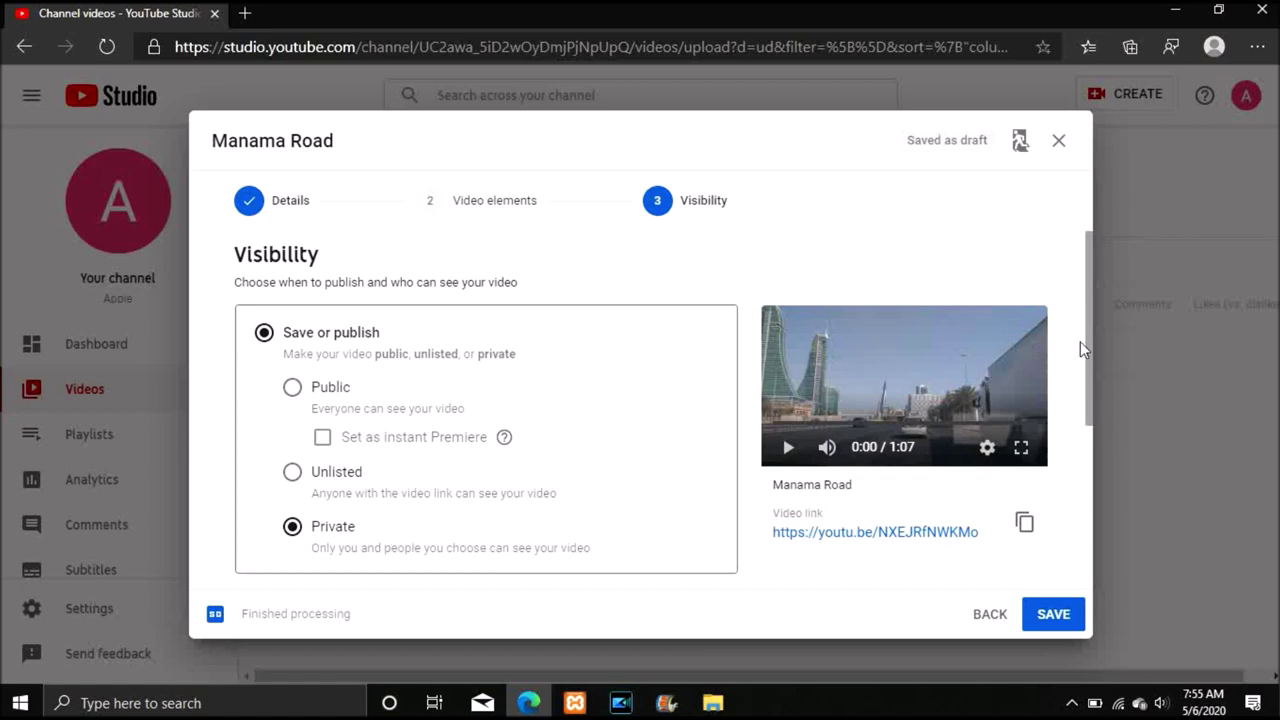
pyautogui.hotkey('ctrl', '+')
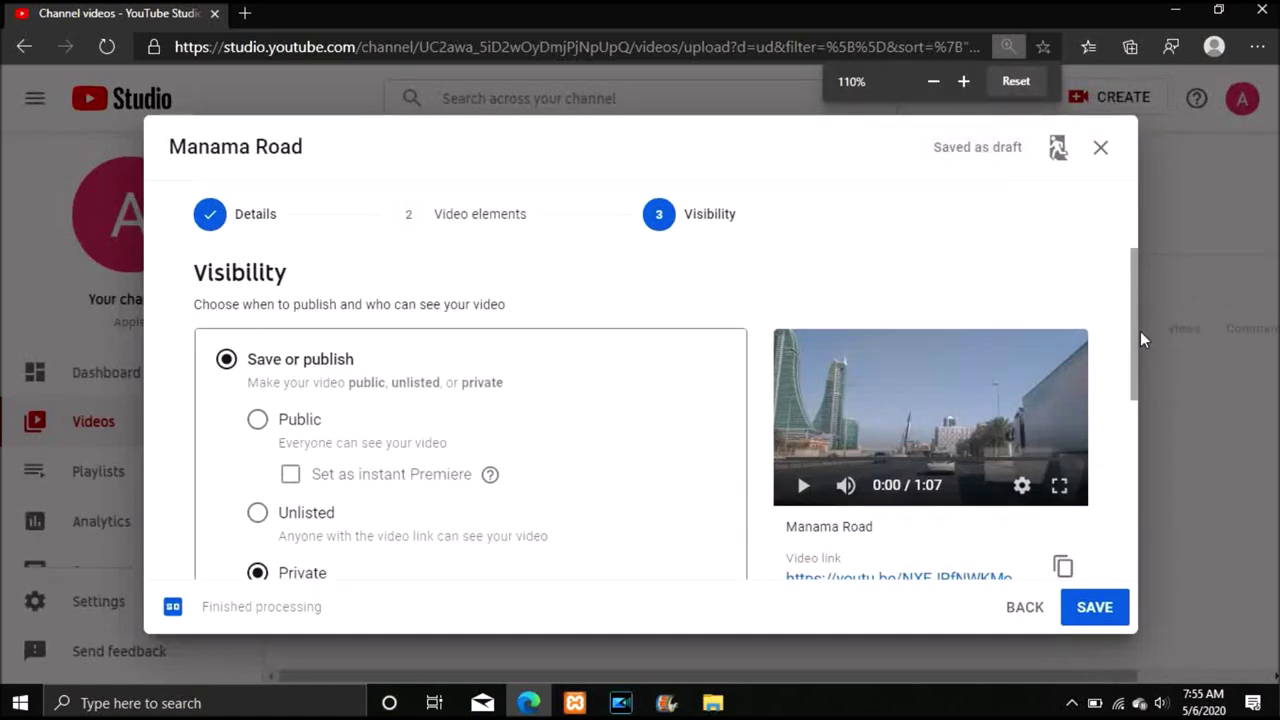
pyautogui.moveTo(1133, 337); pyautogui.dragTo(1152, 545)
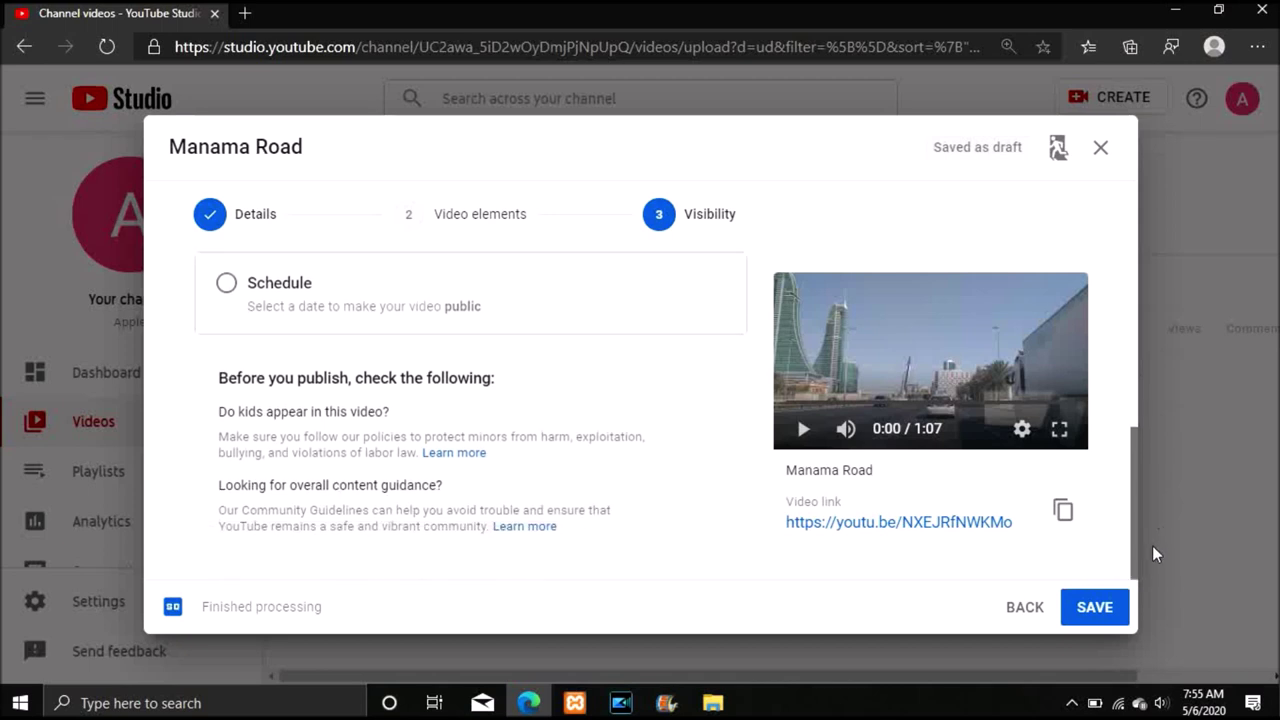
pyautogui.click(1113, 620)
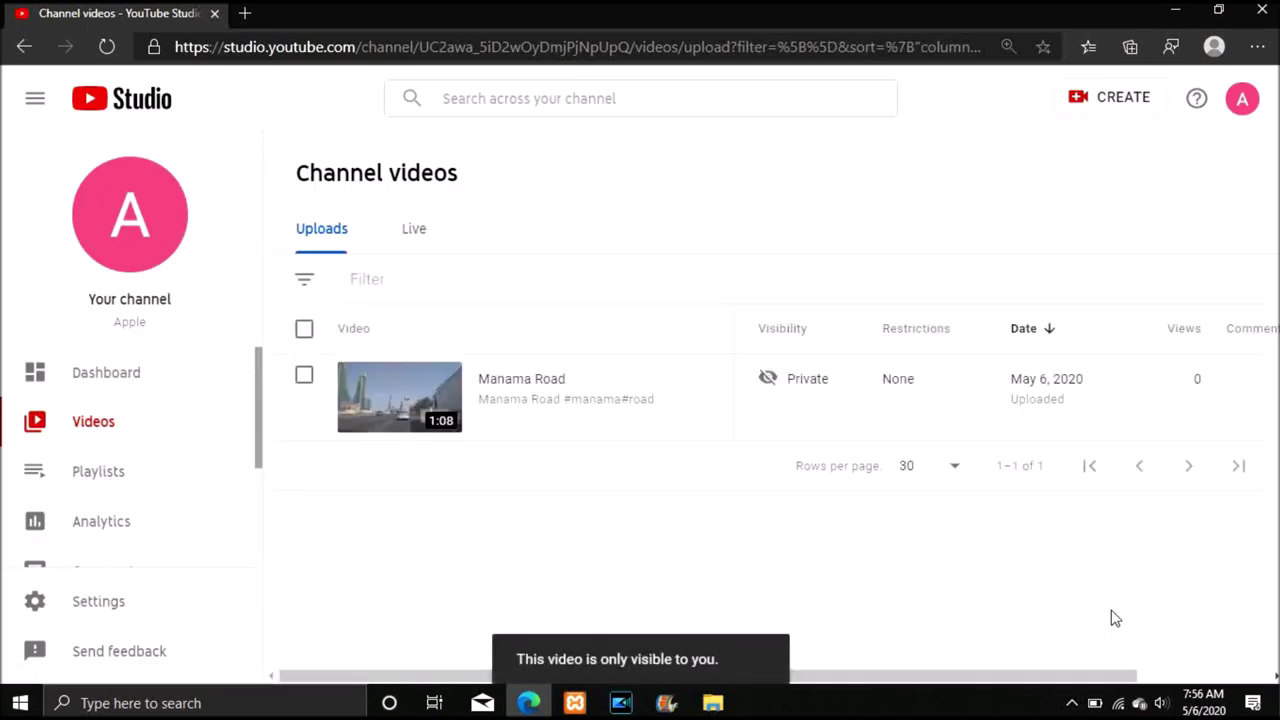
pyautogui.moveTo(821, 413)
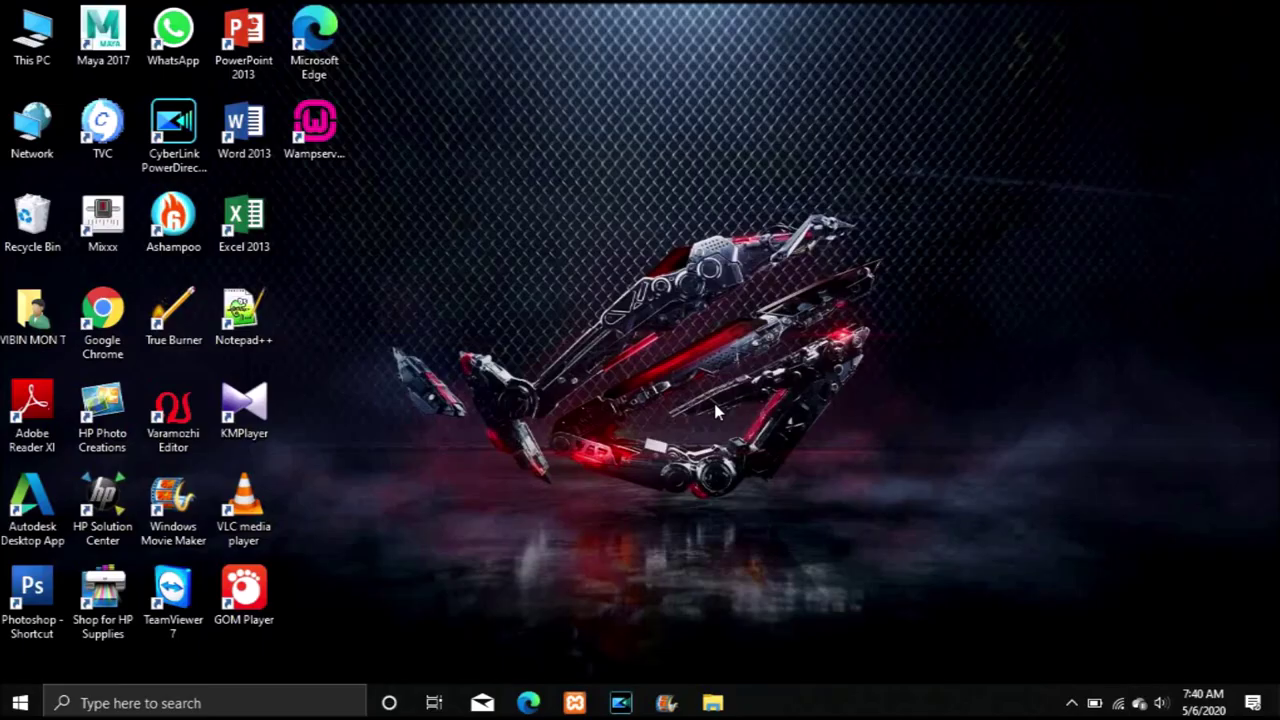